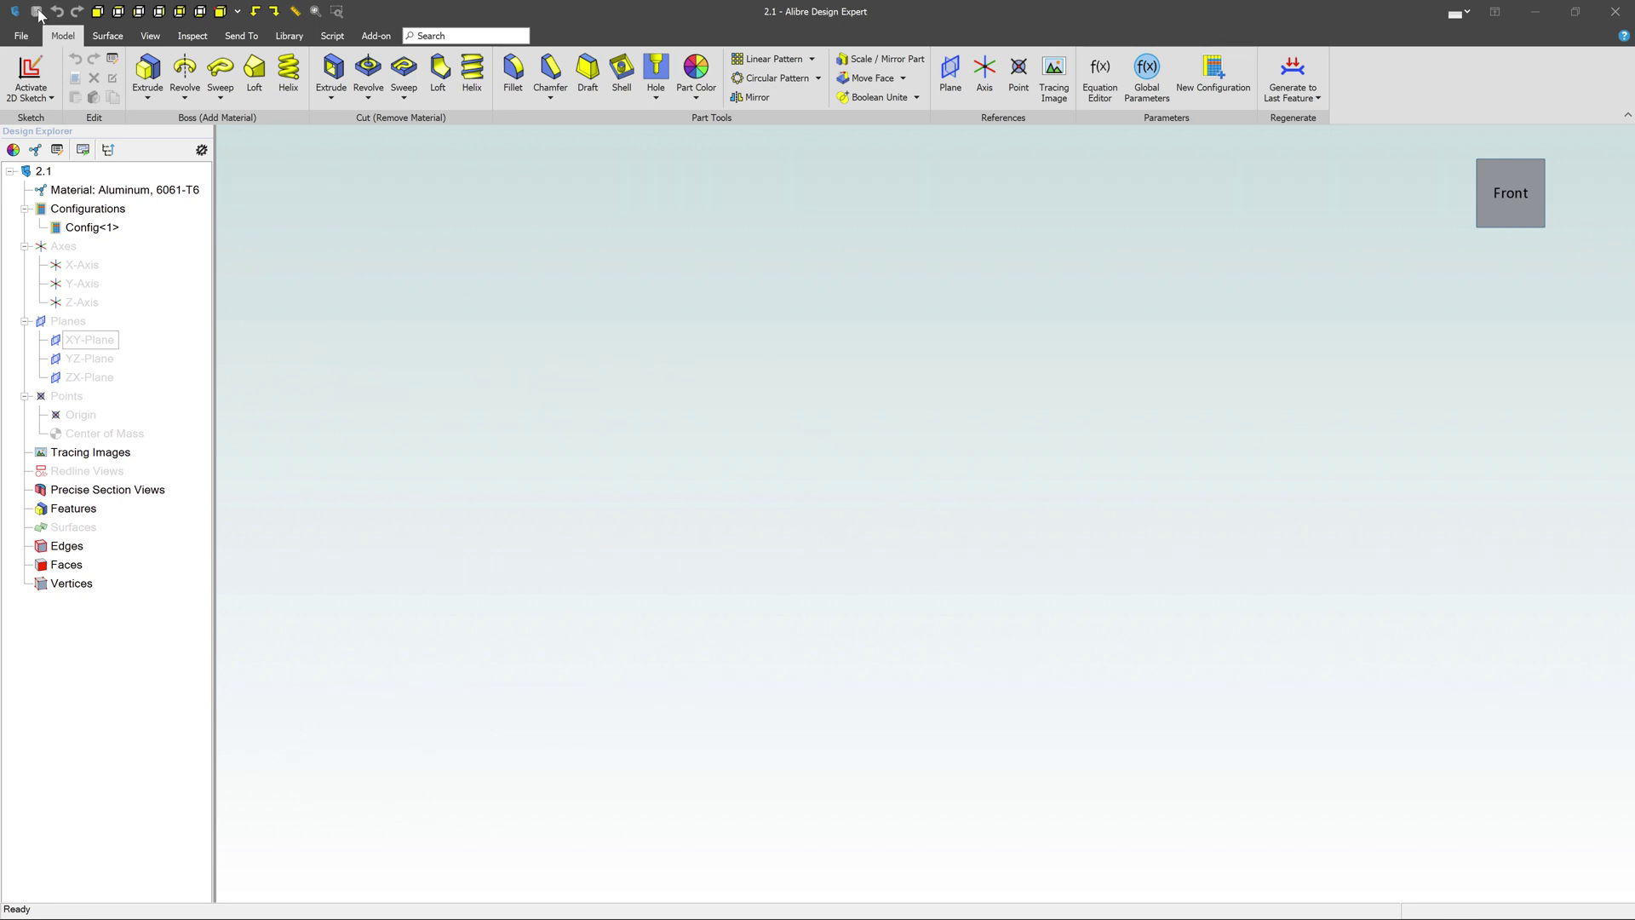
# Open Part 2.1's Design Data page, which shows its Aluminum, 6061-T6 material
pyautogui.click(21, 35)
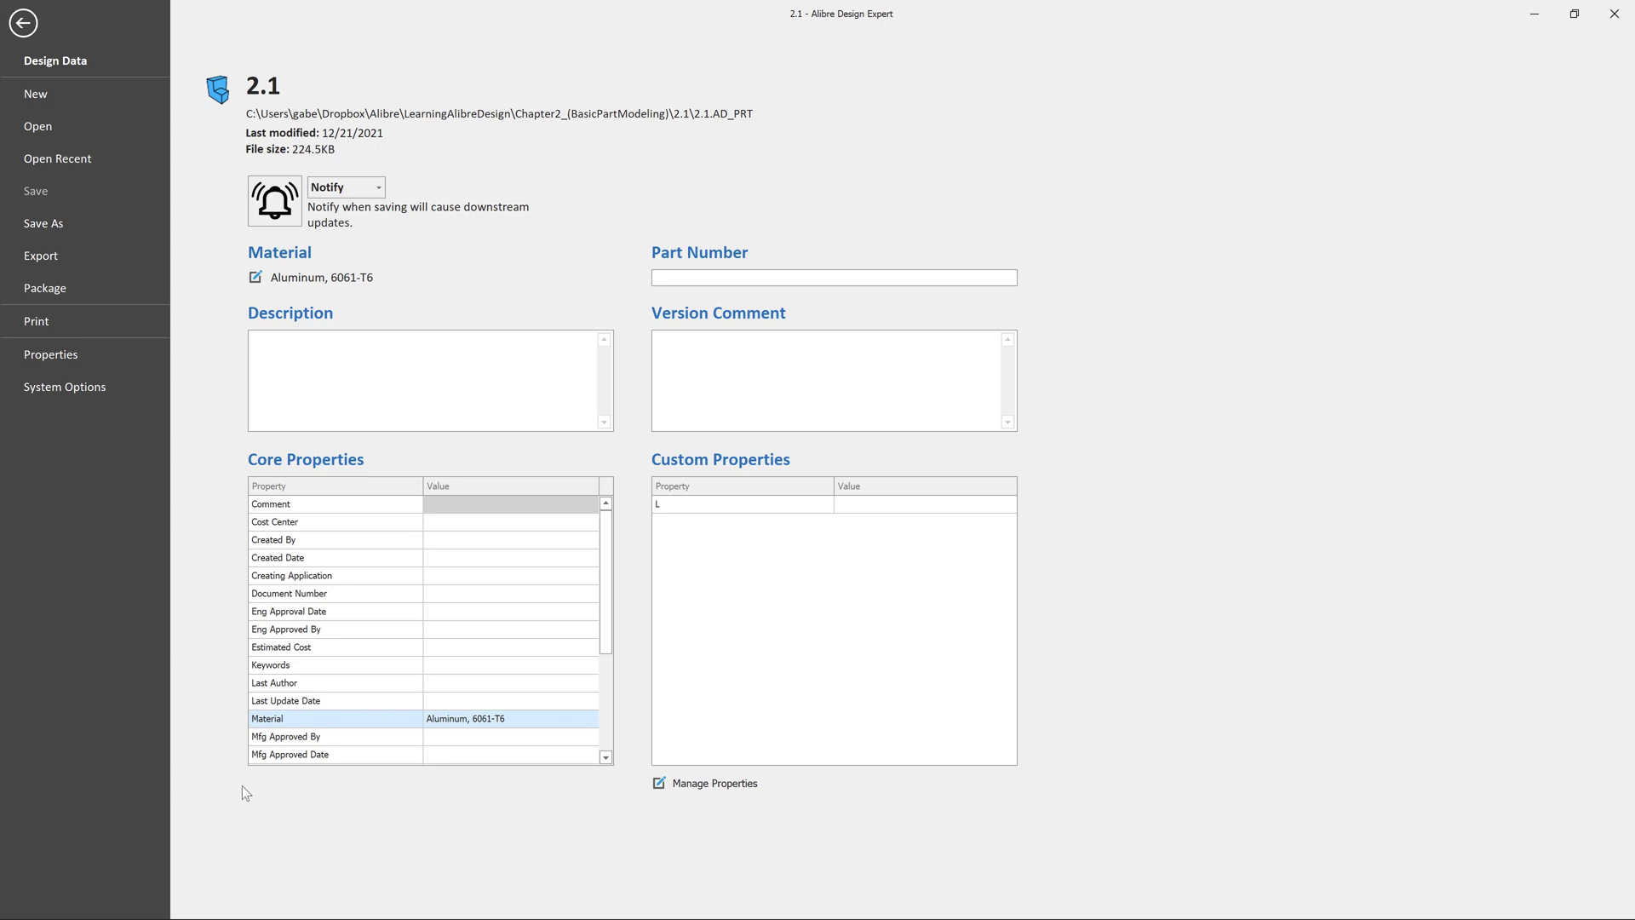
# Return to Part 2.1's modeling workspace and start a new 2D sketch from the right-click menu
pyautogui.click(26, 23)
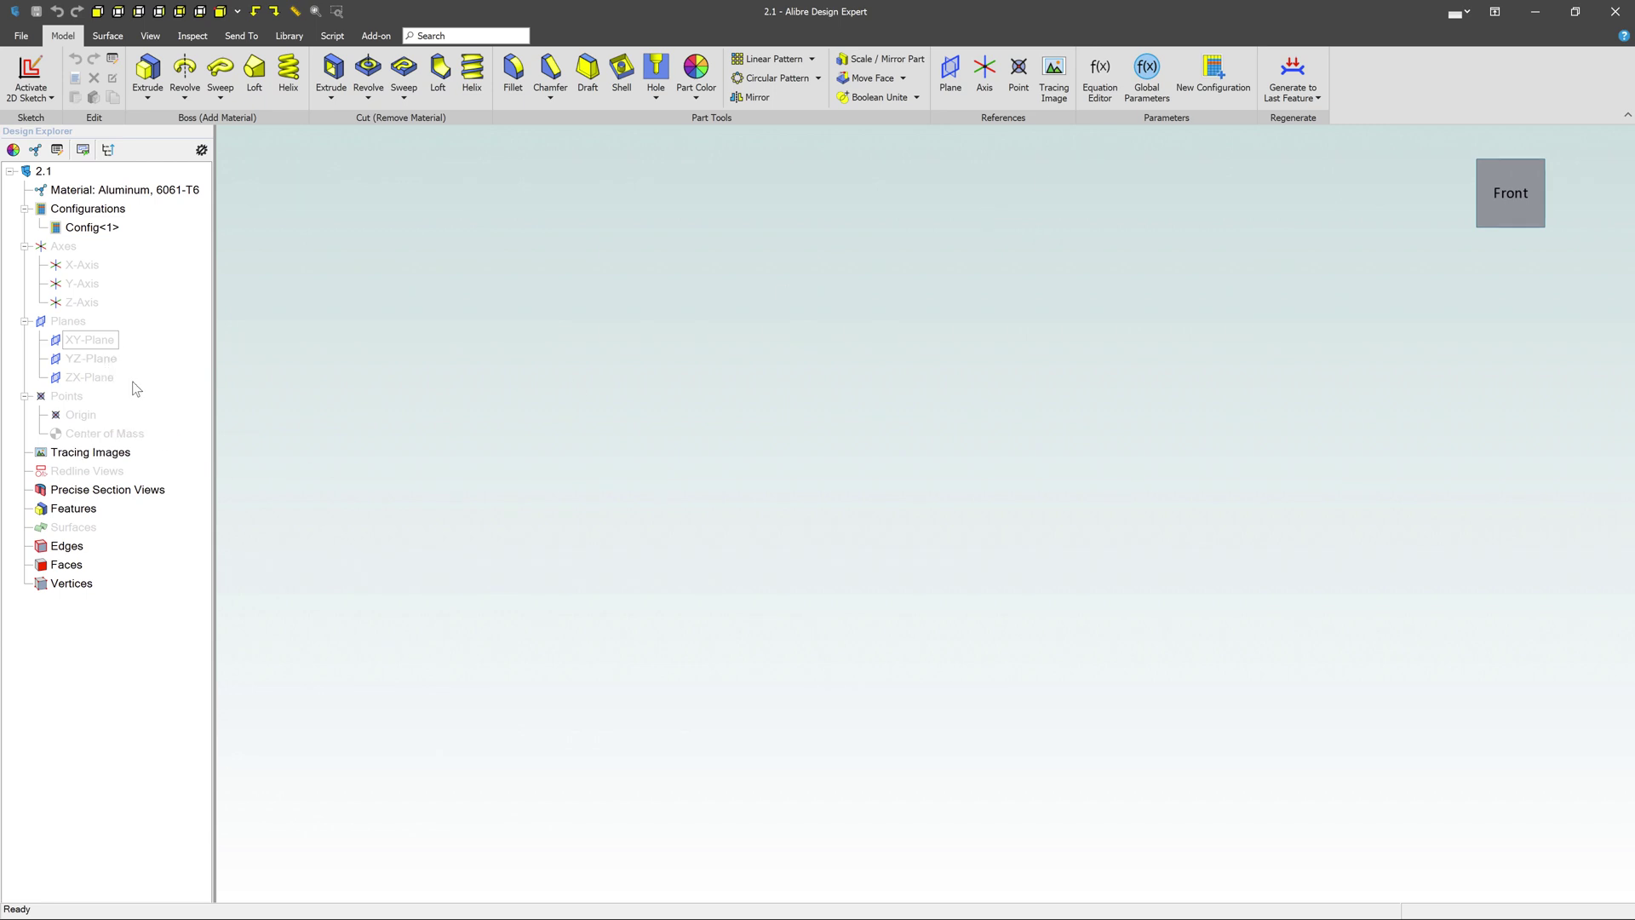
pyautogui.rightClick(734, 391)
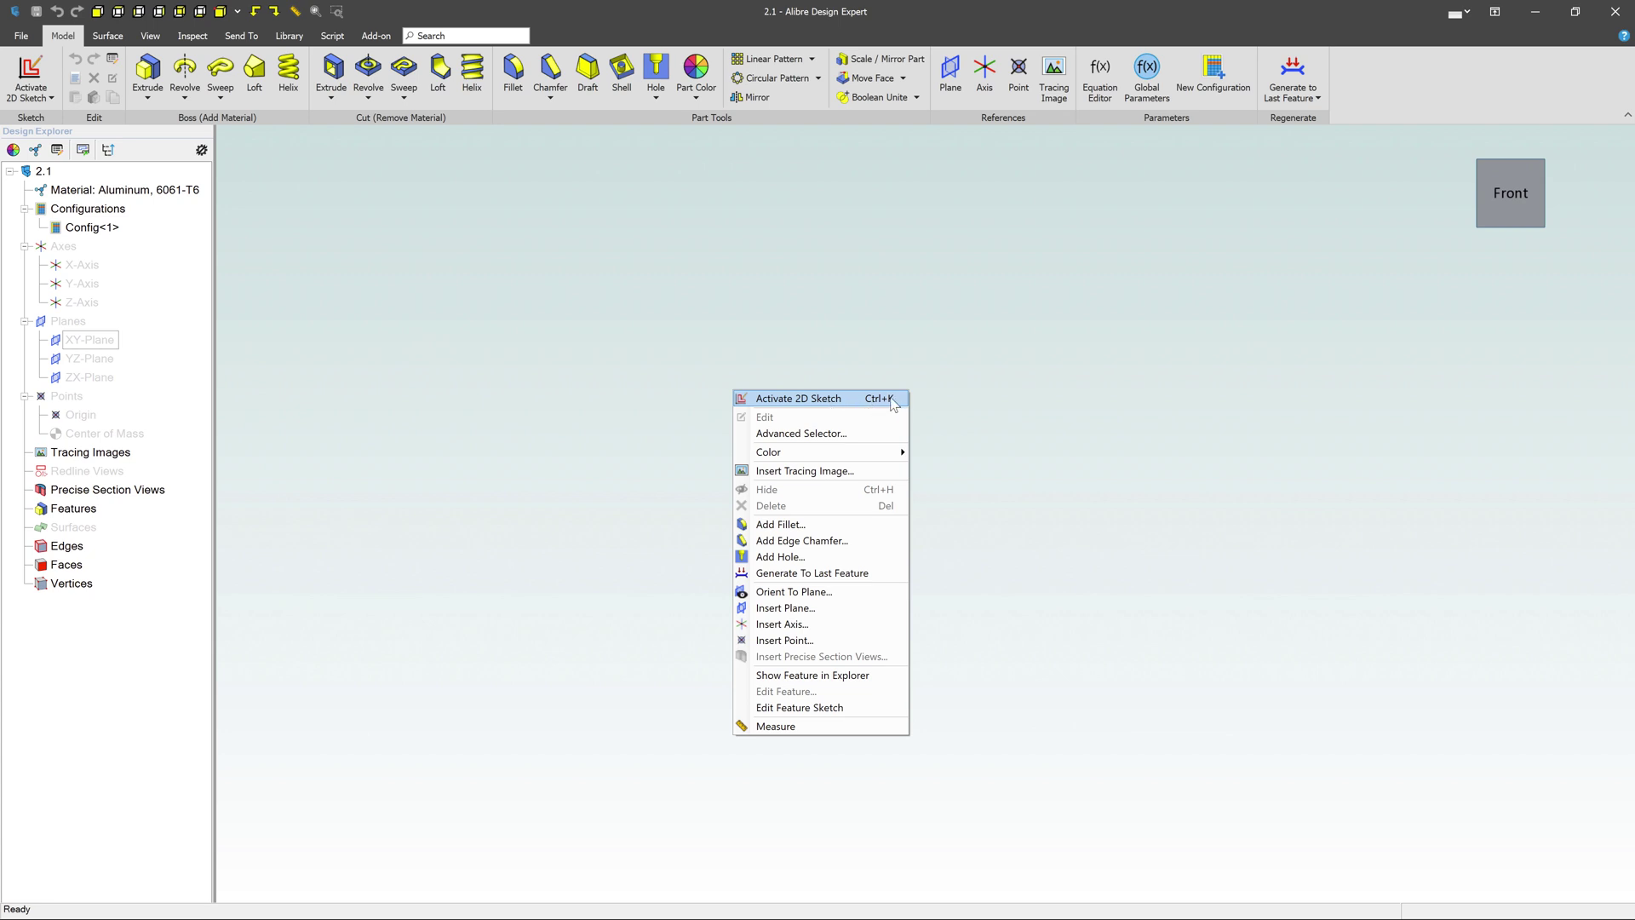
pyautogui.click(38, 75)
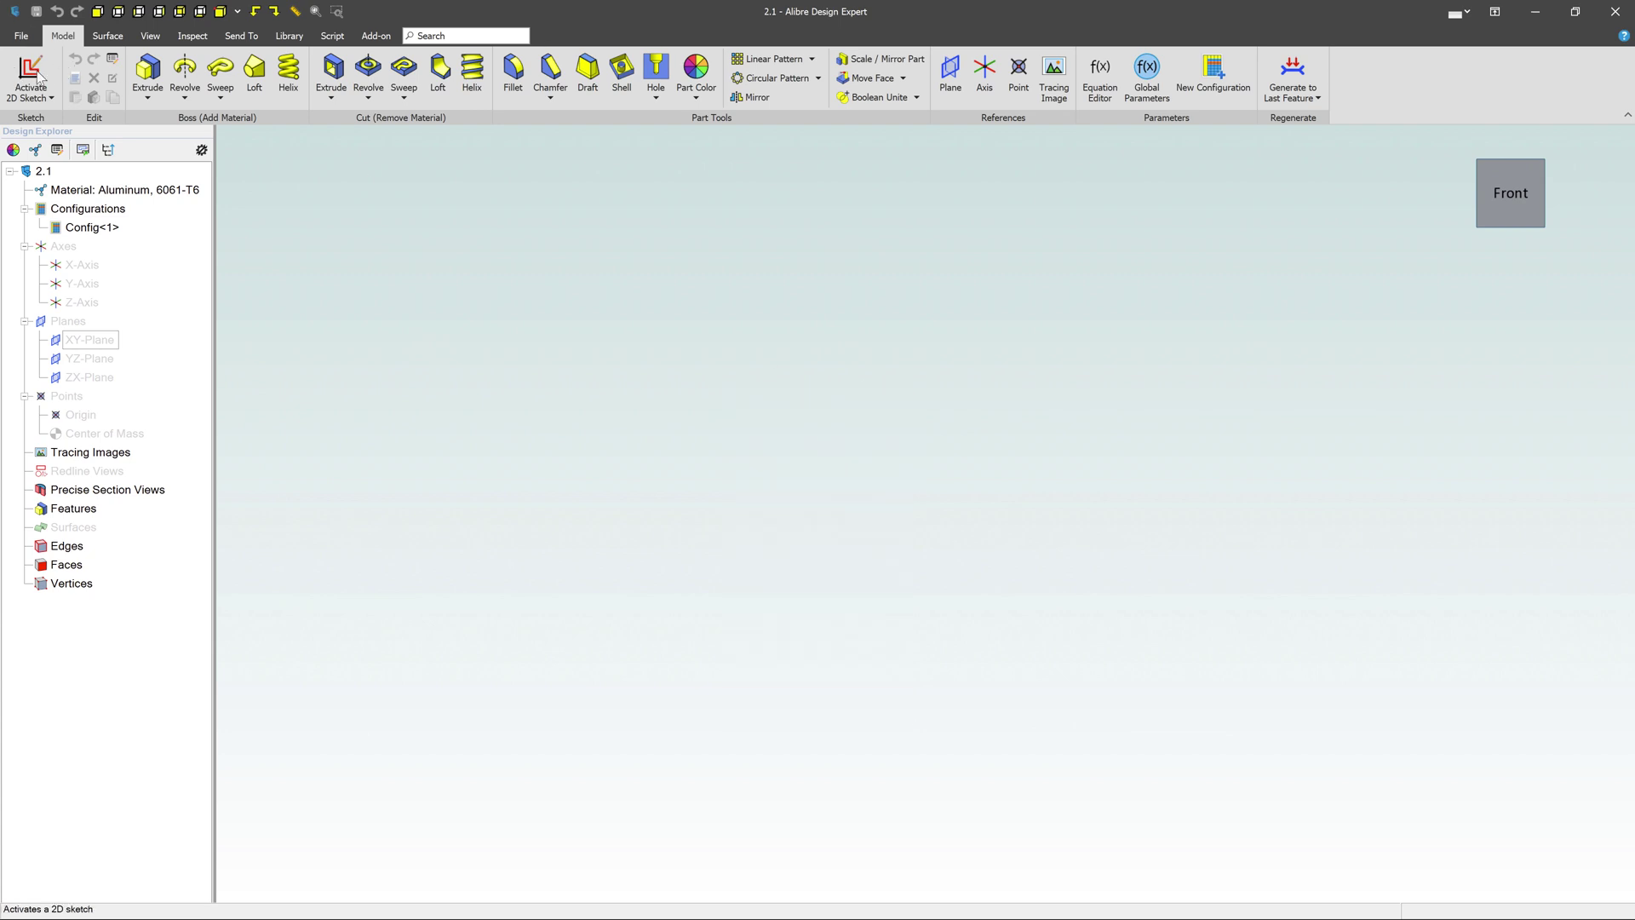
pyautogui.click(38, 75)
# Show the references and place the sketch on the XY-Plane, then hide planes, axes and origin
pyautogui.click(150, 35)
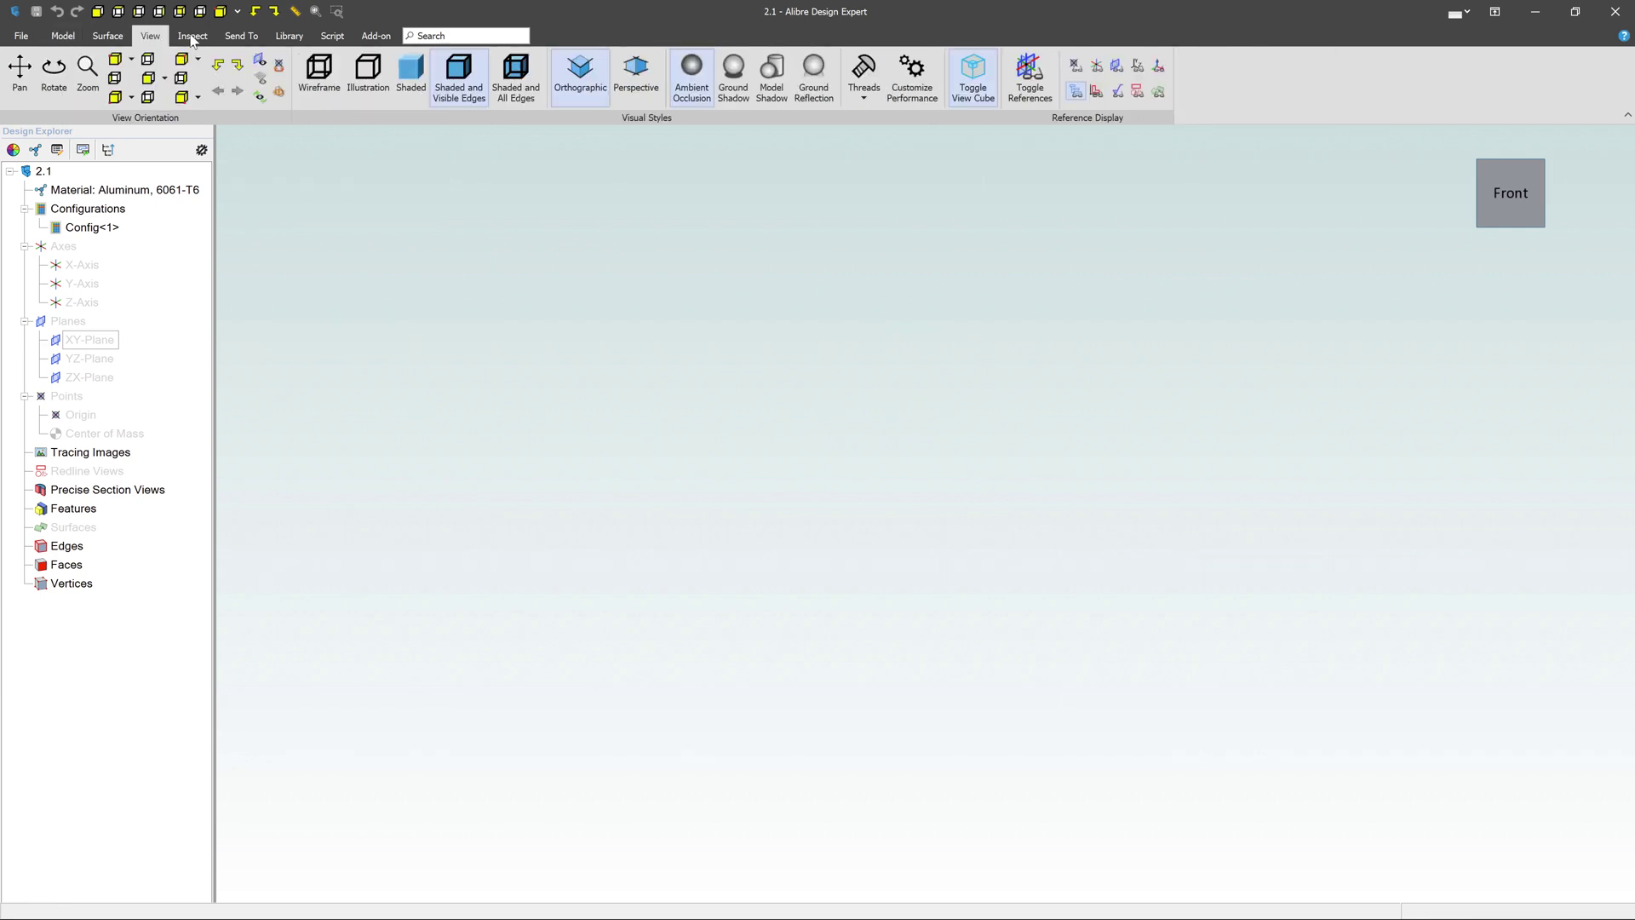
pyautogui.click(1037, 84)
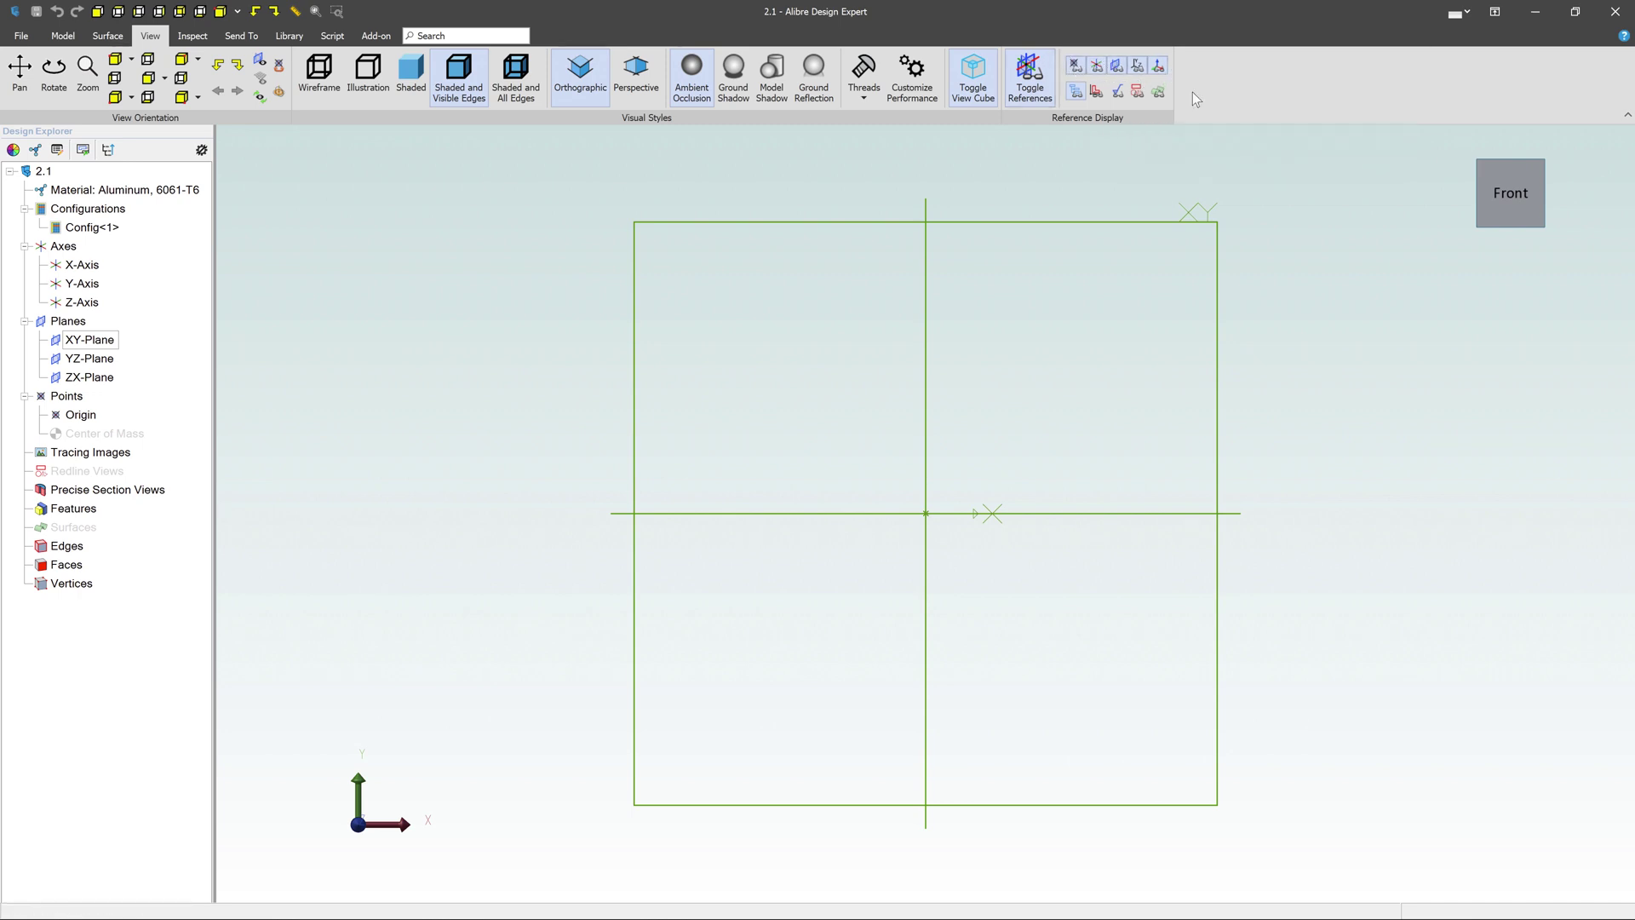
pyautogui.press('s')
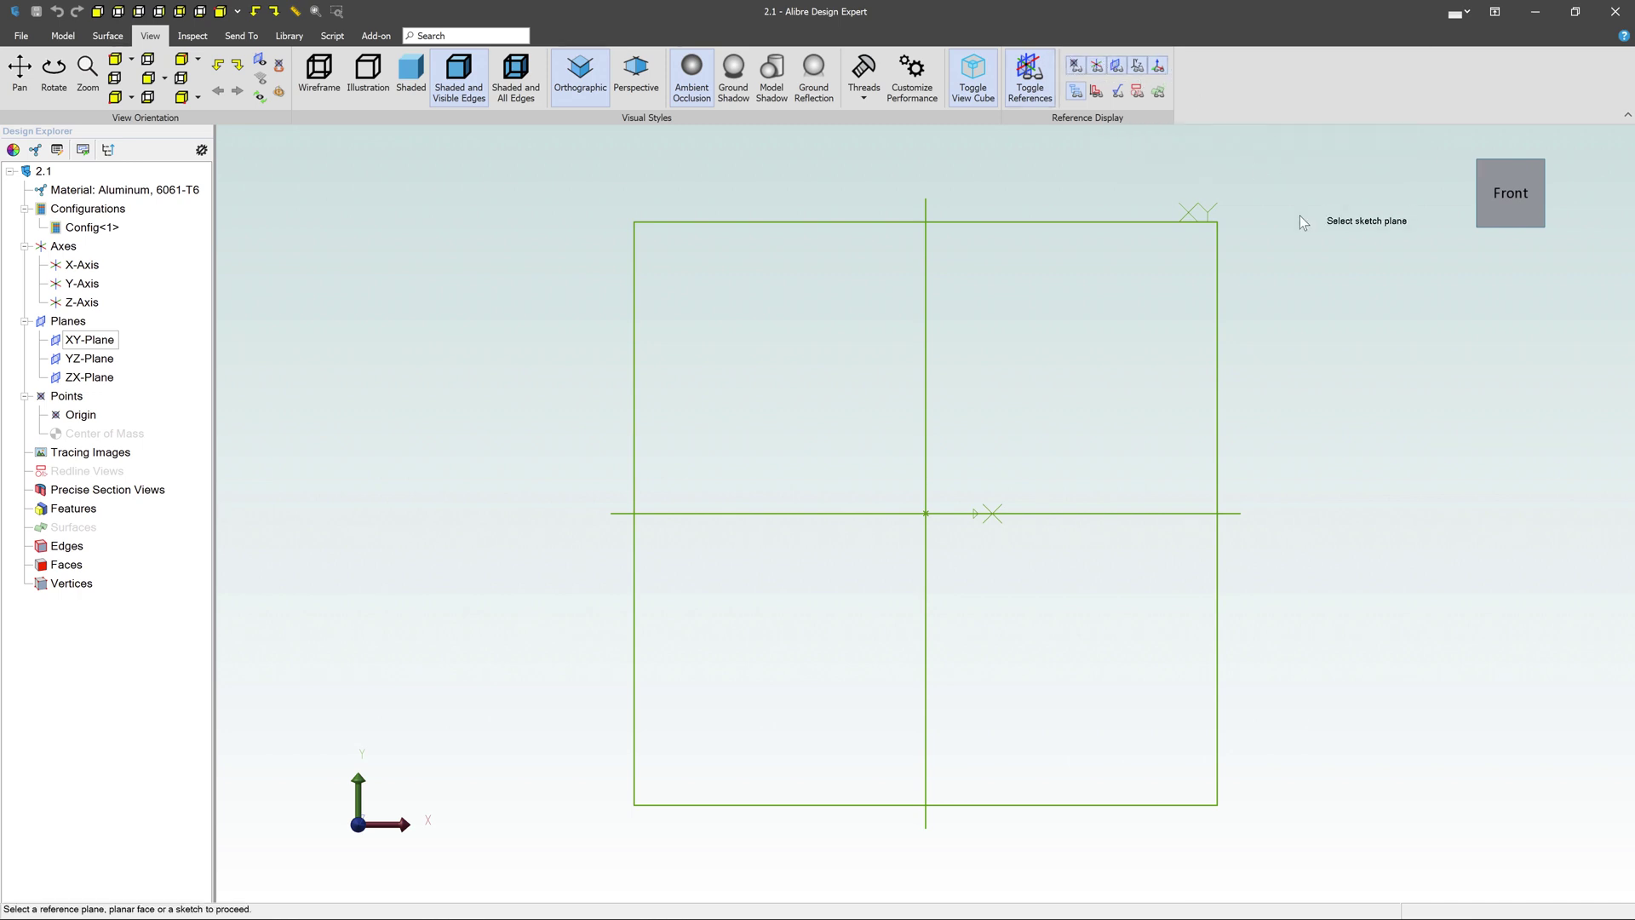
pyautogui.click(1104, 223)
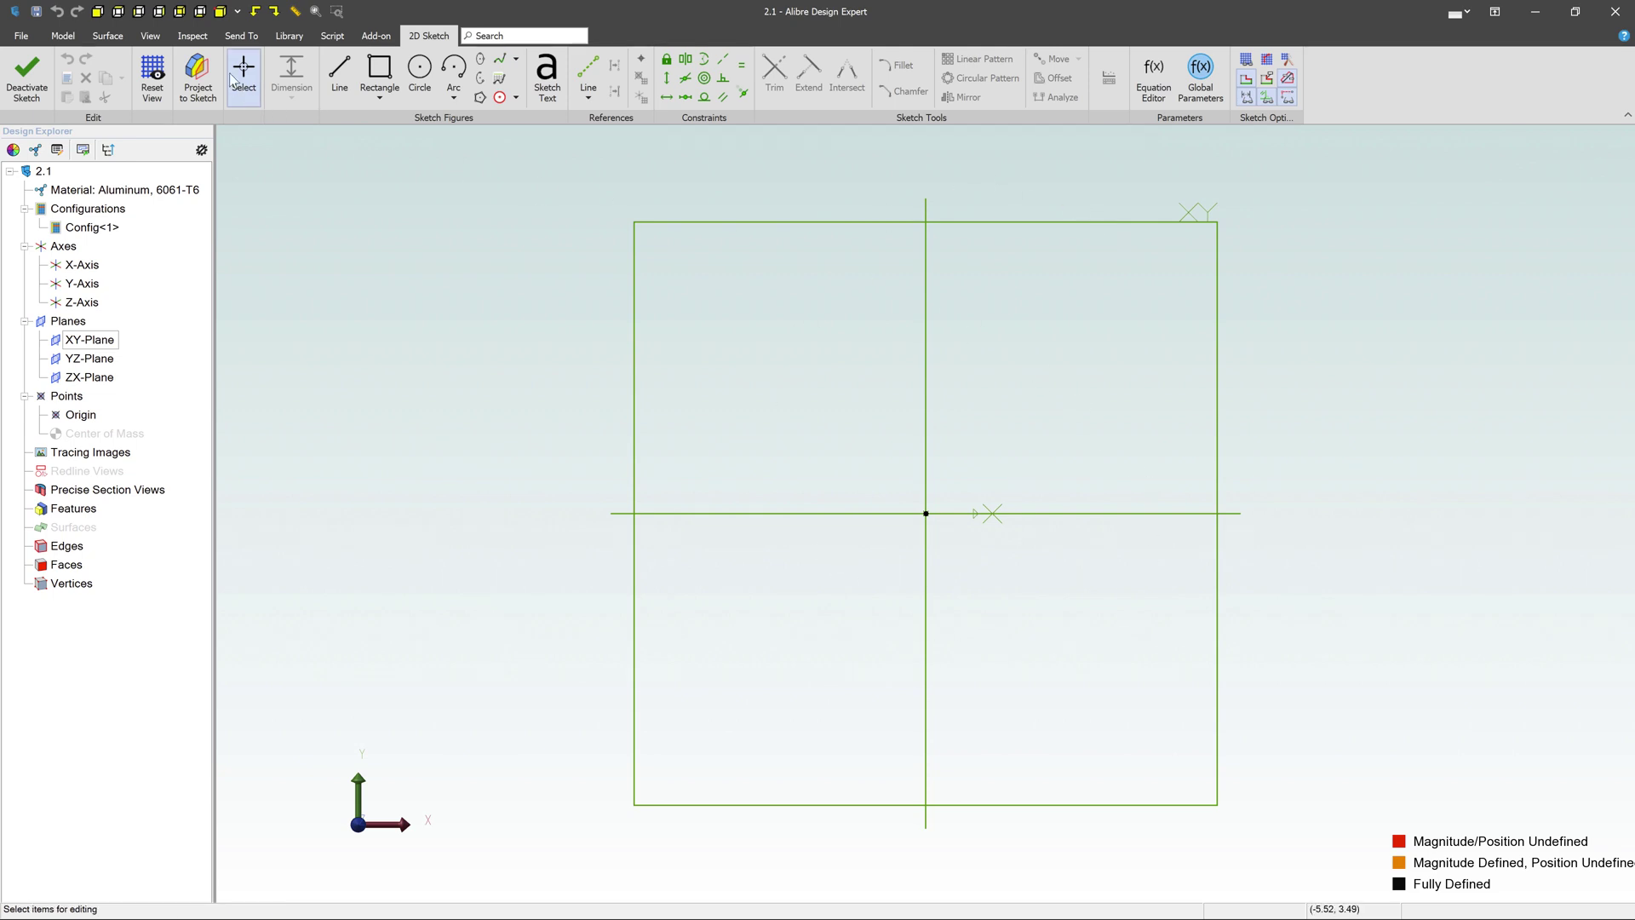
pyautogui.click(149, 35)
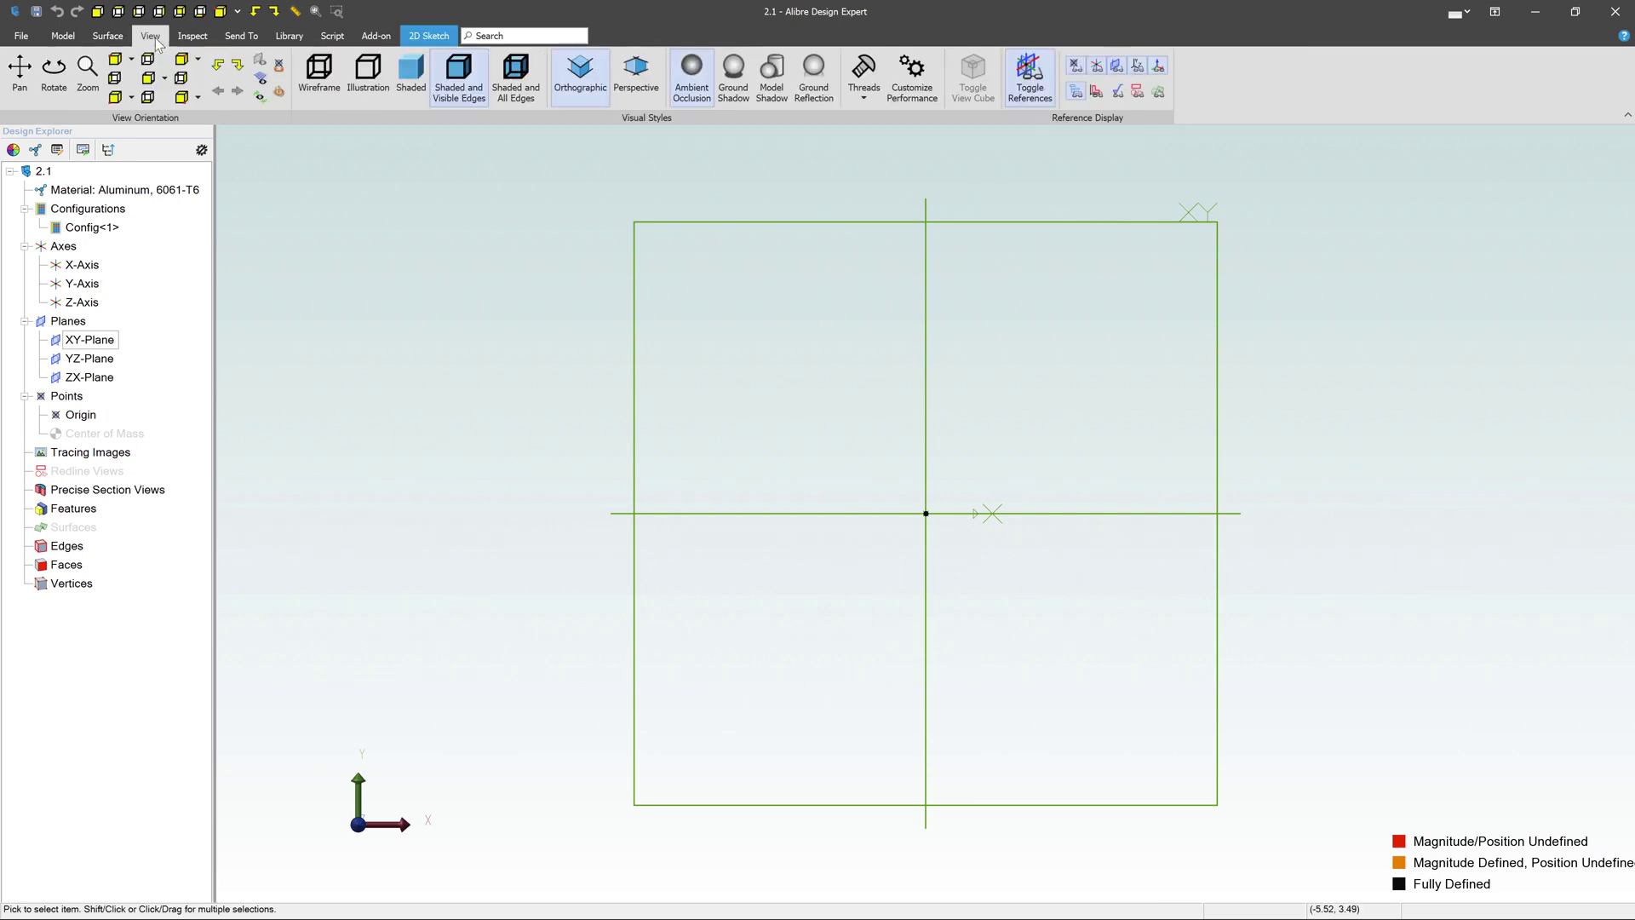
pyautogui.click(1032, 73)
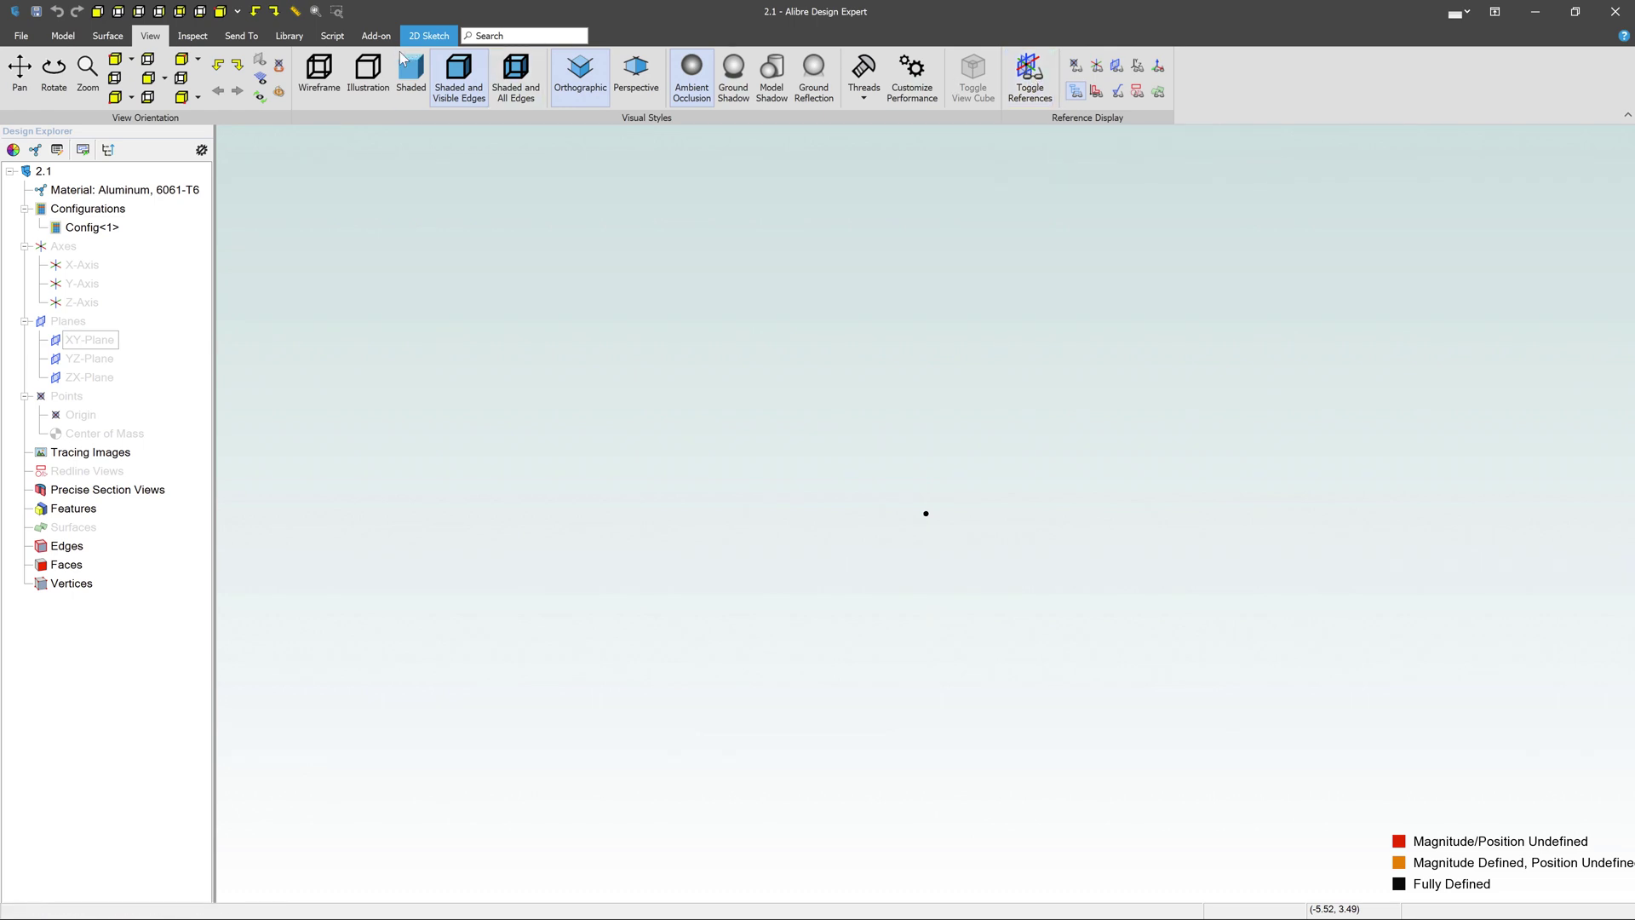
# Draw a line from the origin 3.000 long at 45 degrees
pyautogui.click(431, 36)
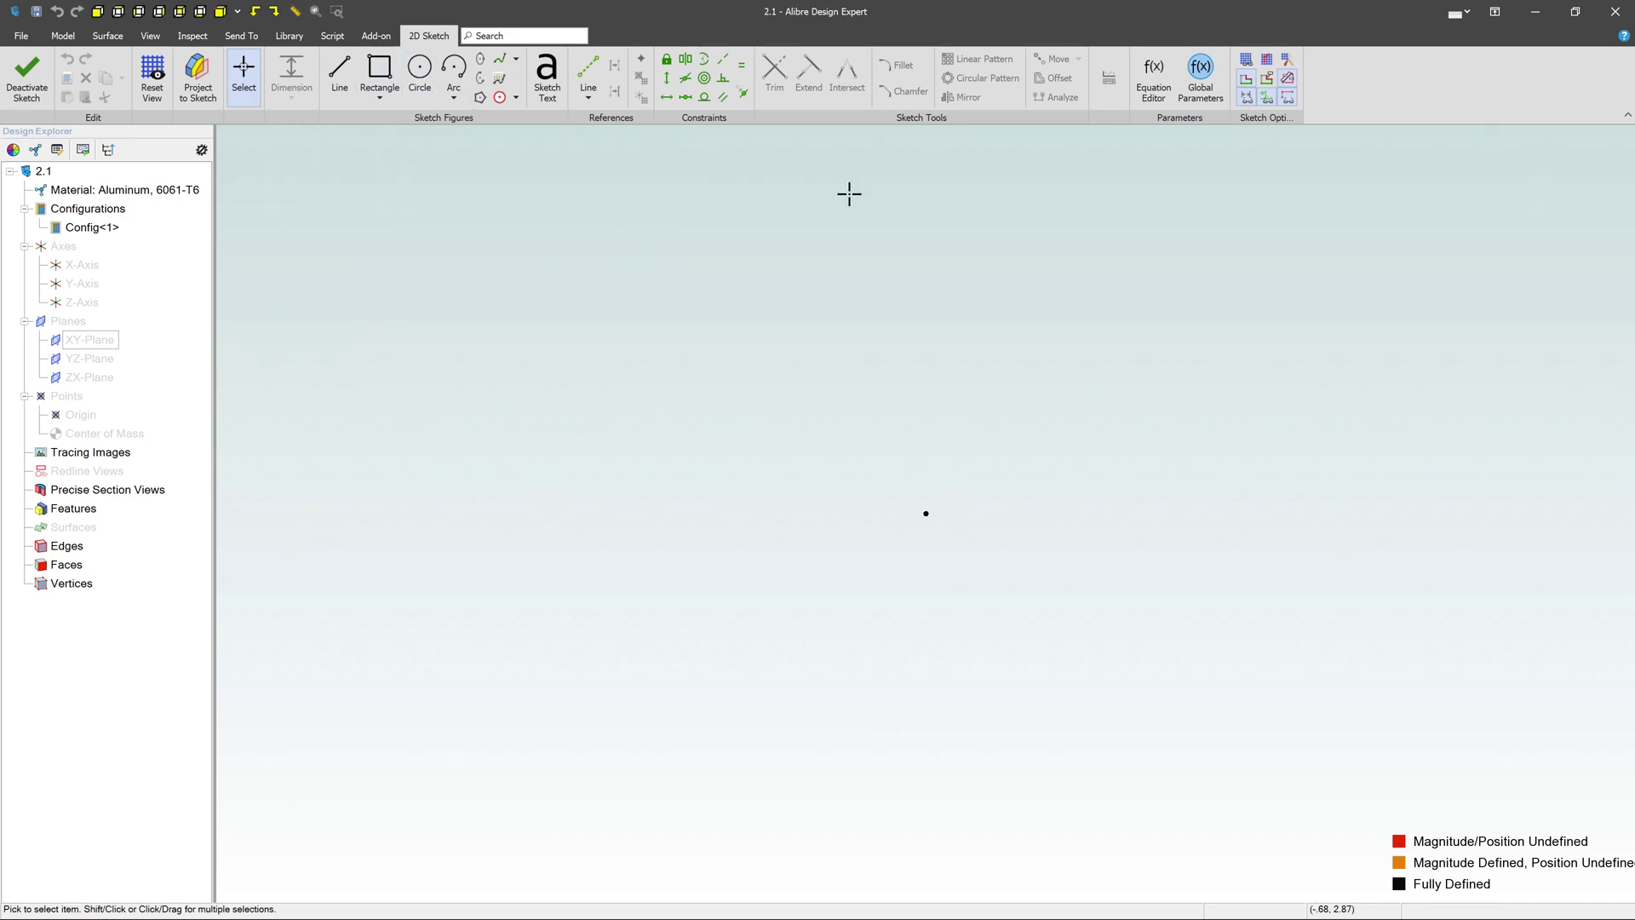
pyautogui.click(339, 73)
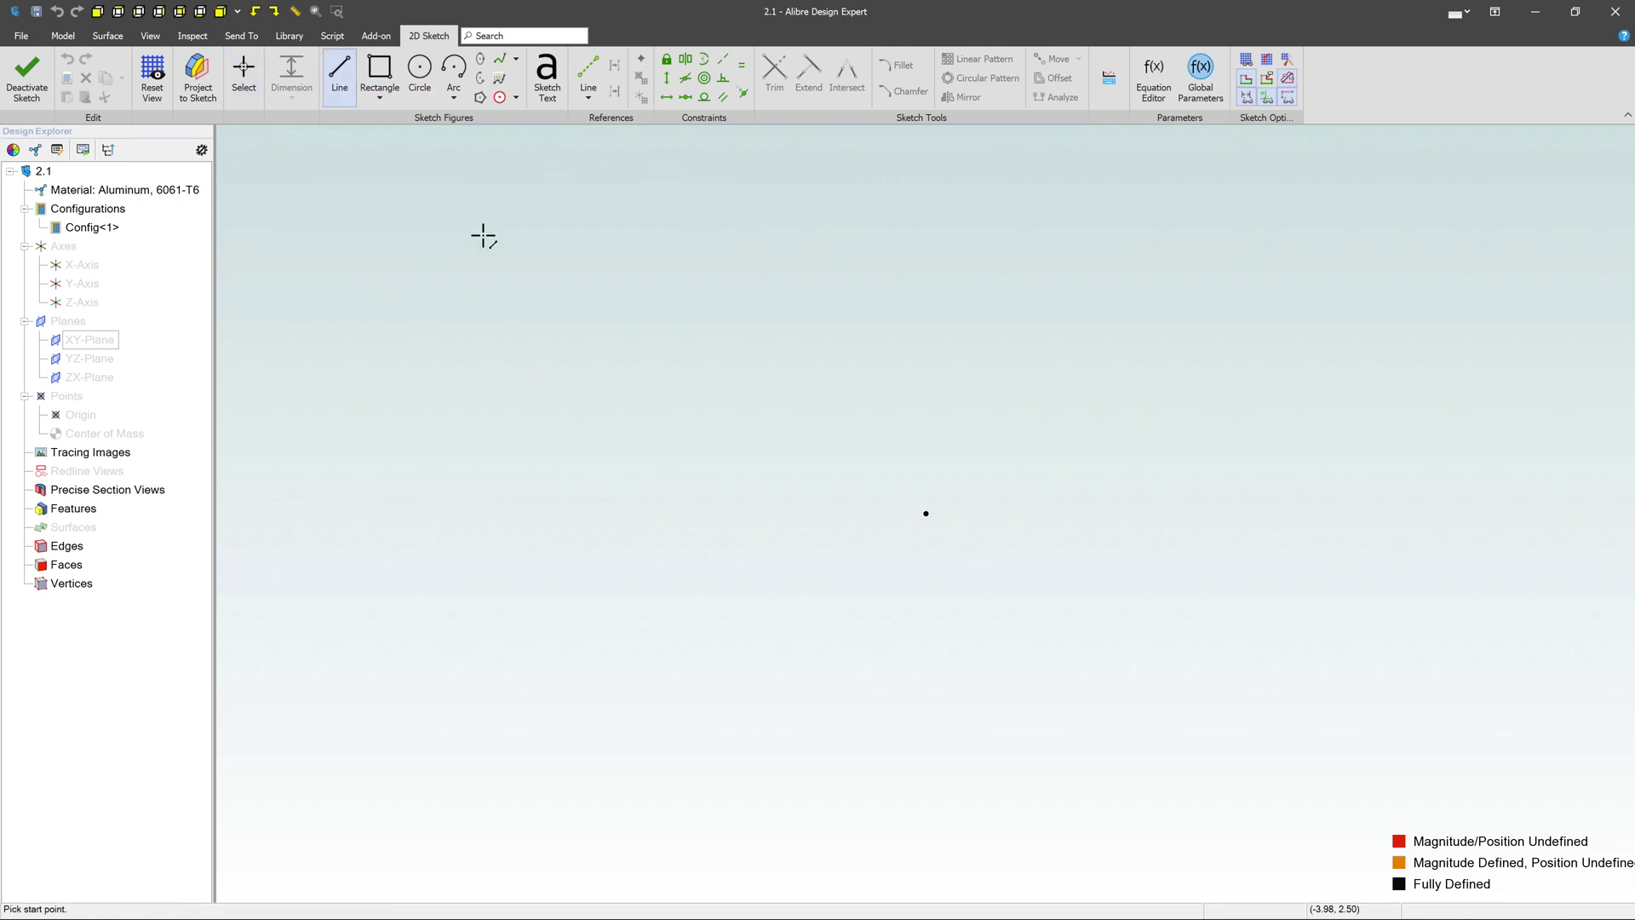
pyautogui.click(927, 512)
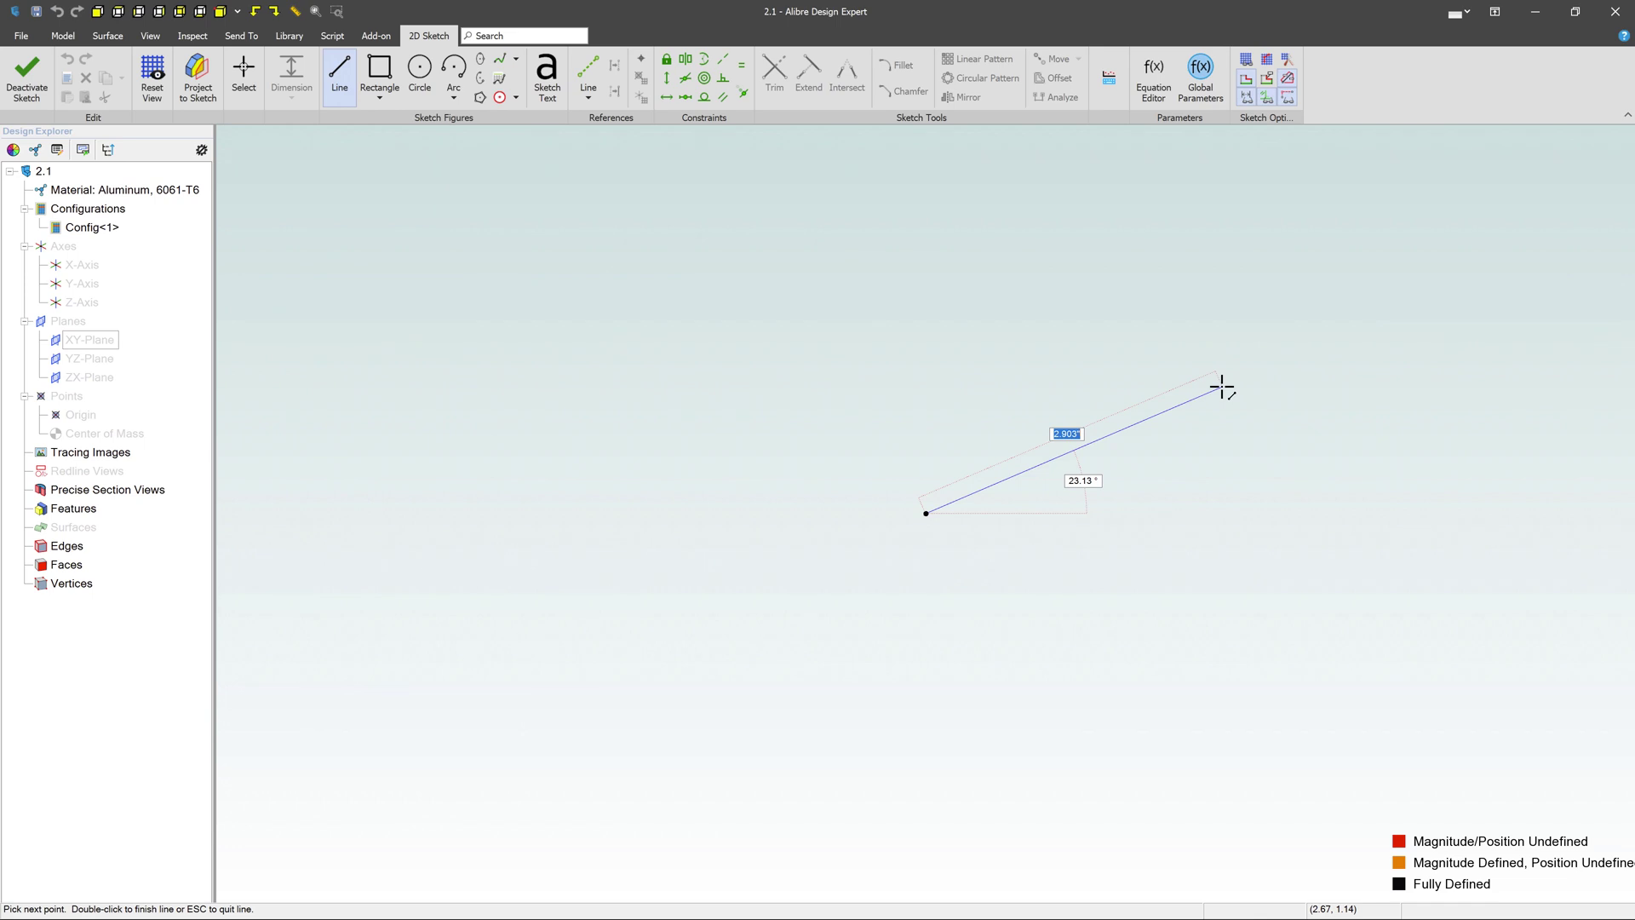
pyautogui.write('3')
pyautogui.press('Tab')
pyautogui.write('45')
pyautogui.press('Tab')
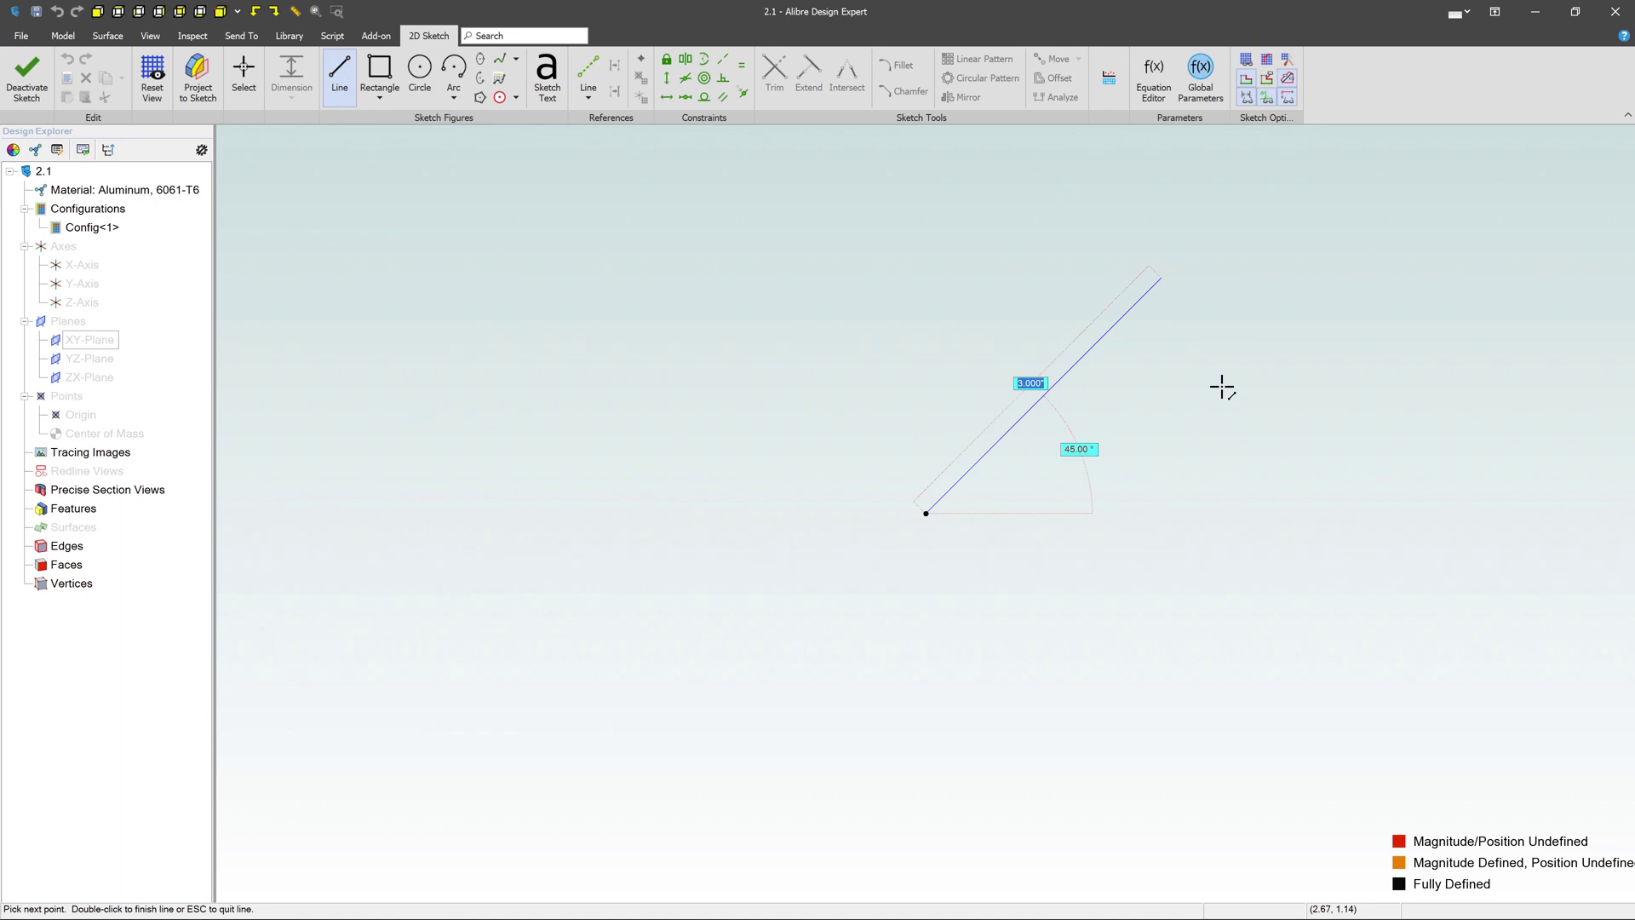
pyautogui.press('Return')
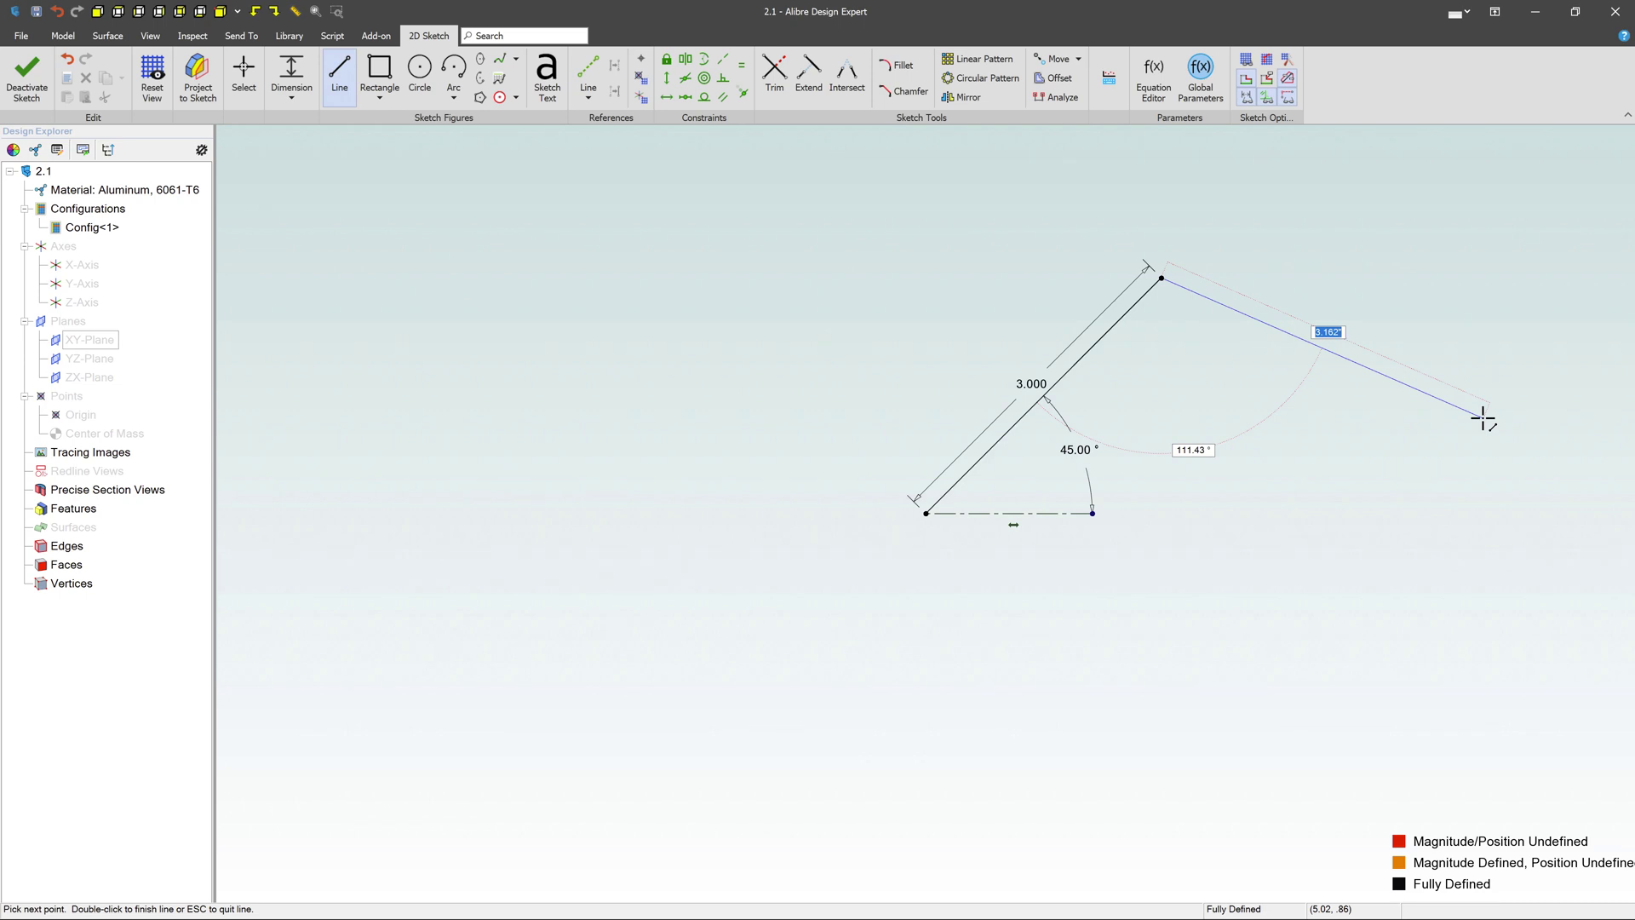
# Extend the polyline through six more corners around the right, bottom and left
pyautogui.click(1447, 442)
pyautogui.click(1365, 612)
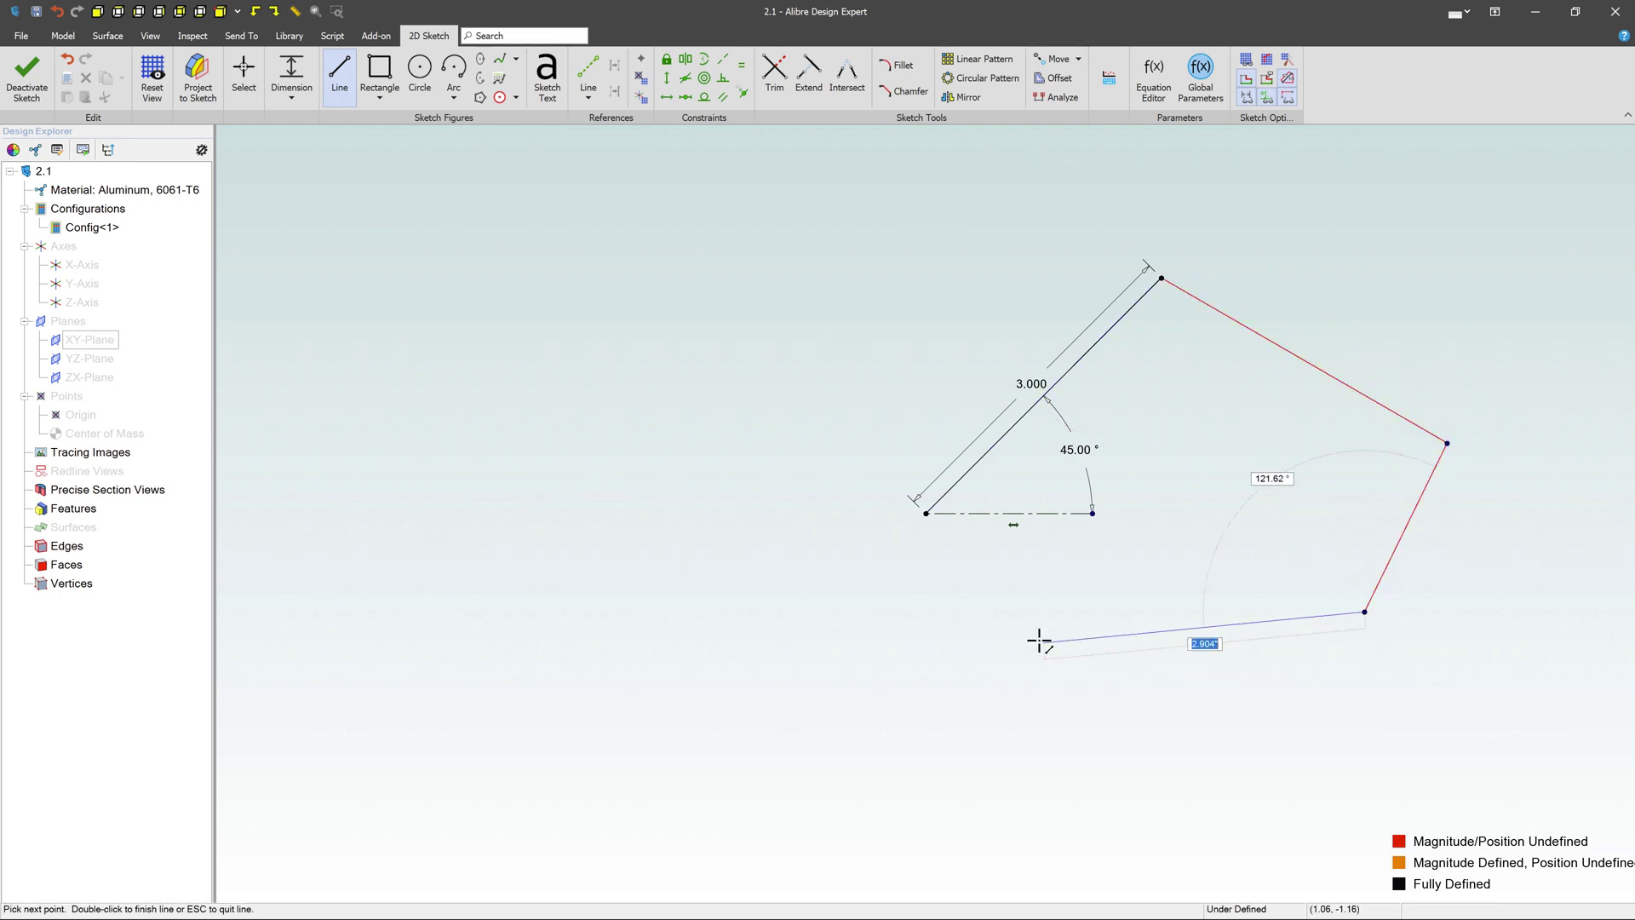
pyautogui.click(1041, 641)
pyautogui.click(789, 611)
pyautogui.click(599, 677)
pyautogui.click(613, 498)
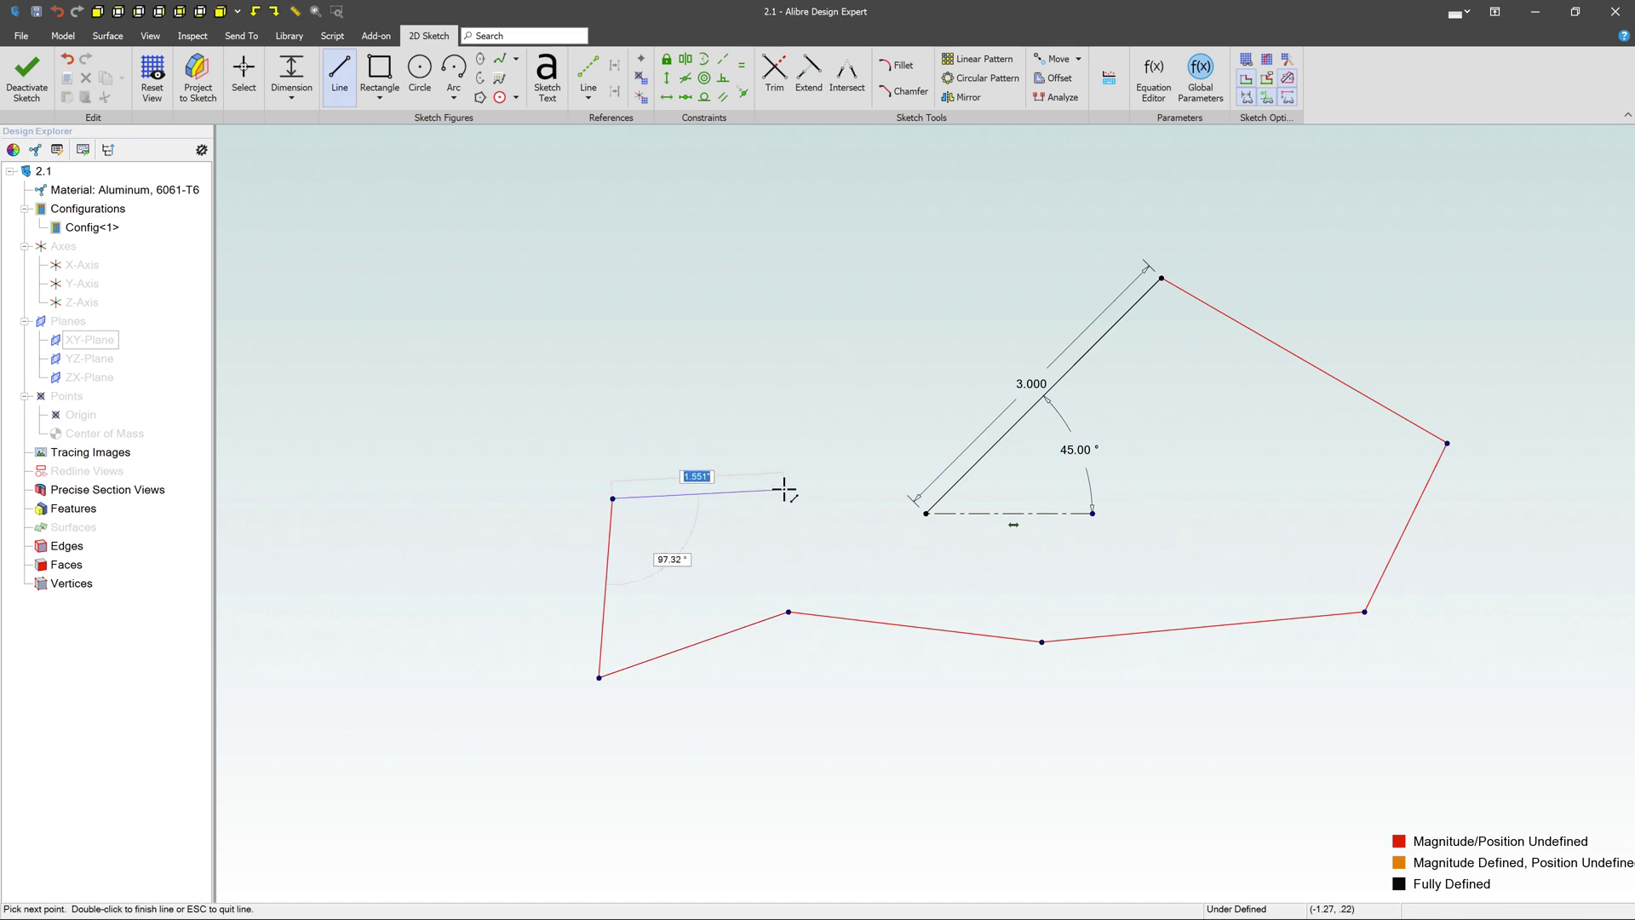
# Make the final segment 2.000 long at 120 degrees and finish the polyline
pyautogui.write('2')
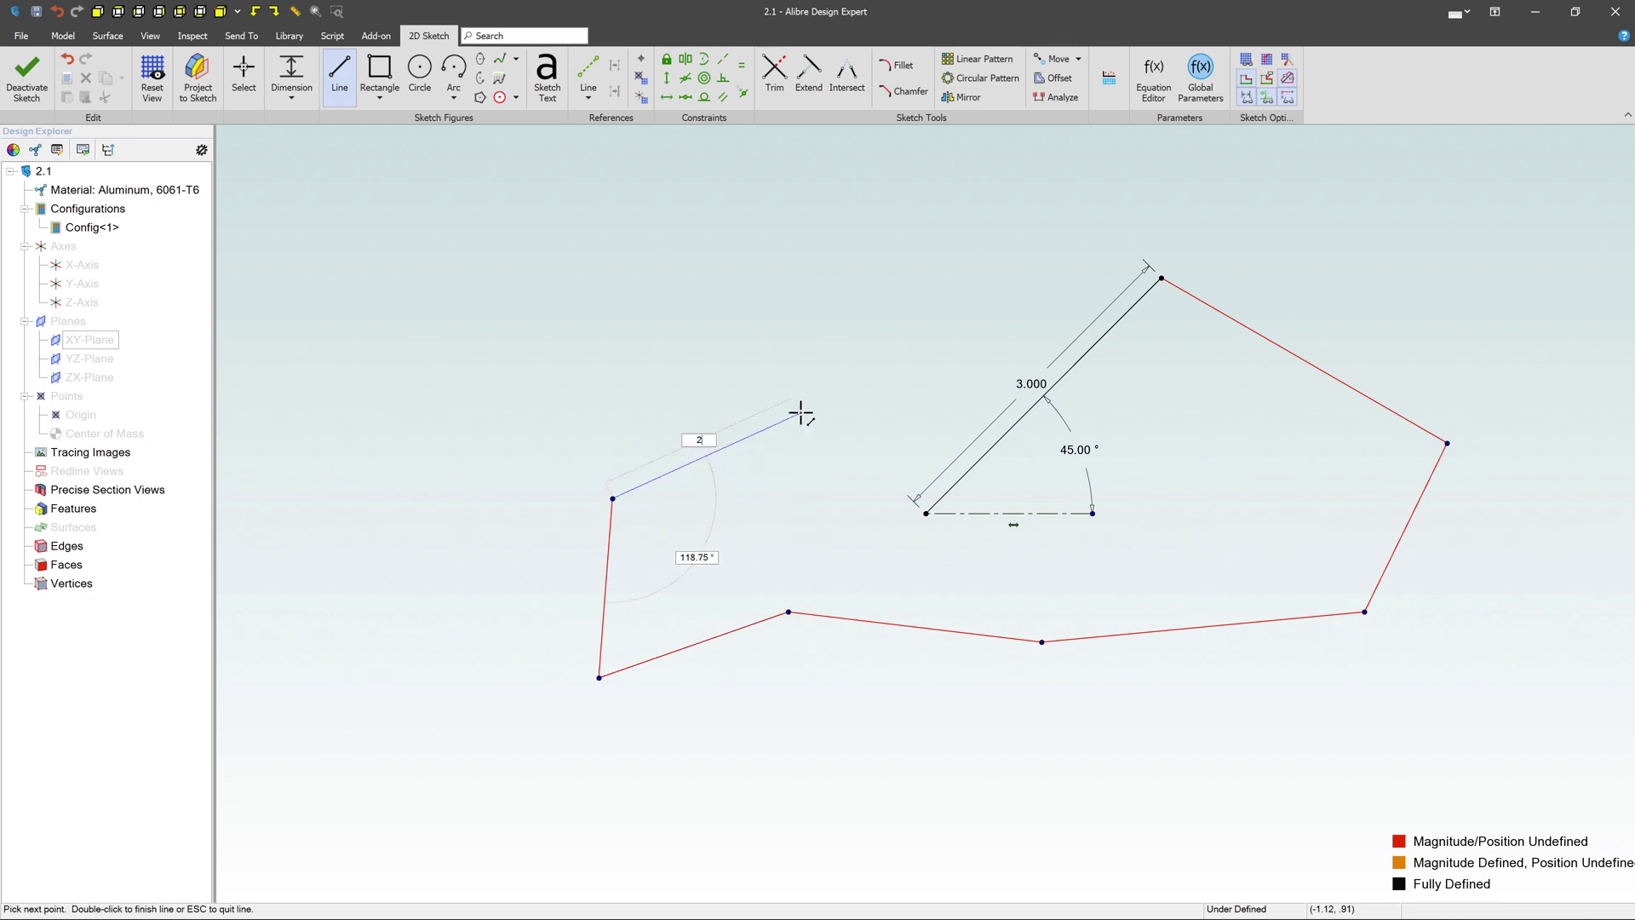
pyautogui.press('Tab')
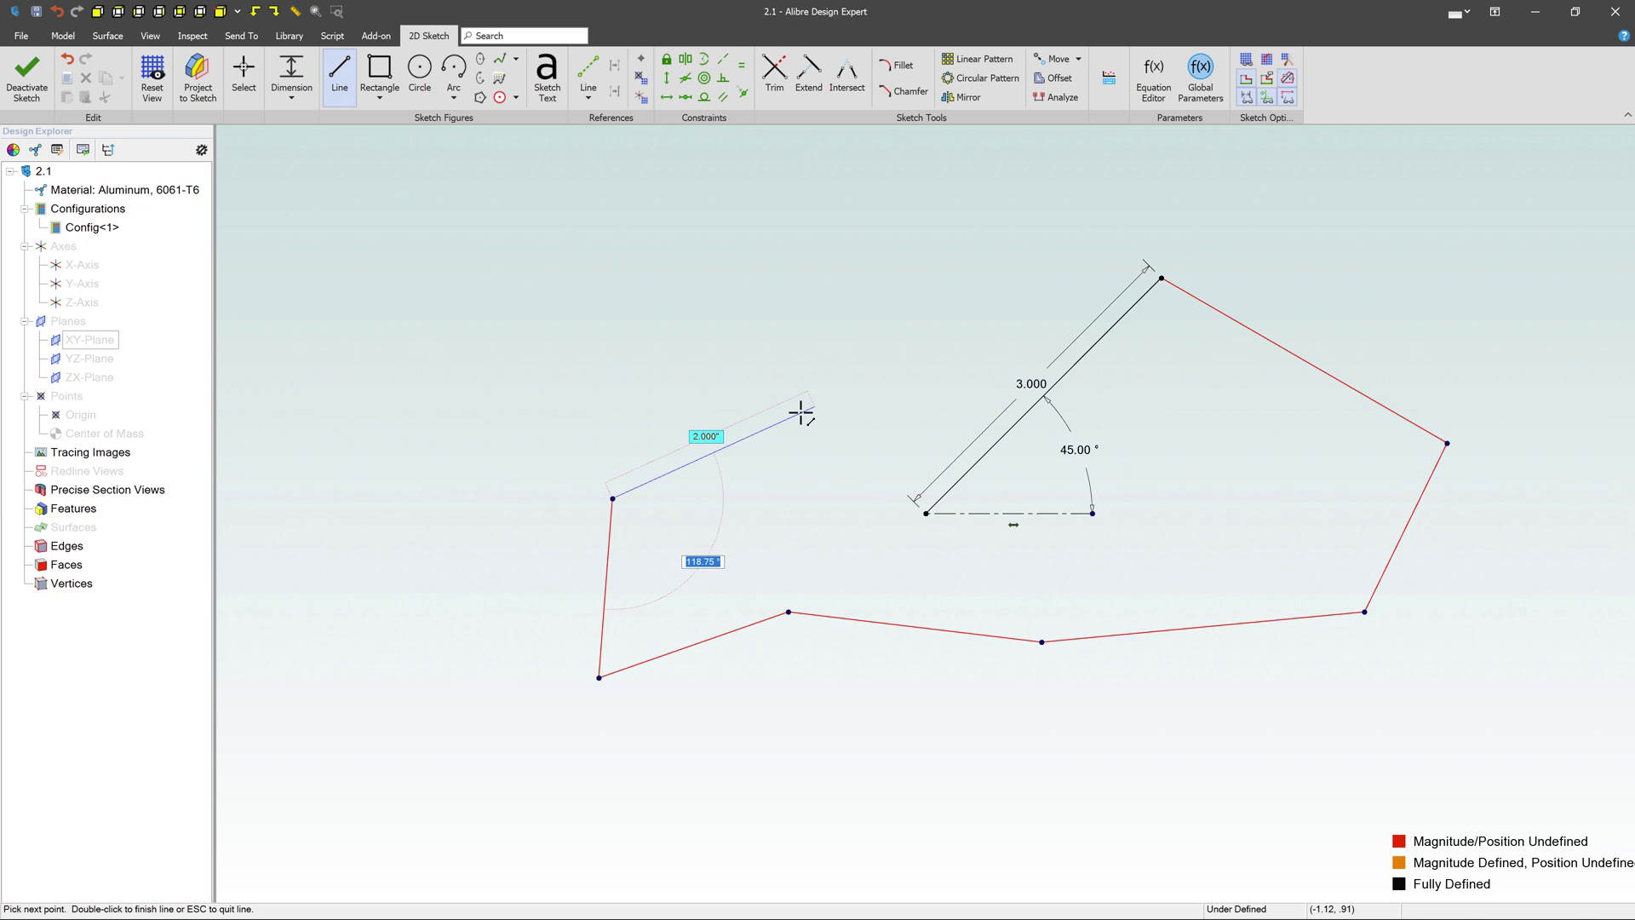
pyautogui.write('120')
pyautogui.press('Return')
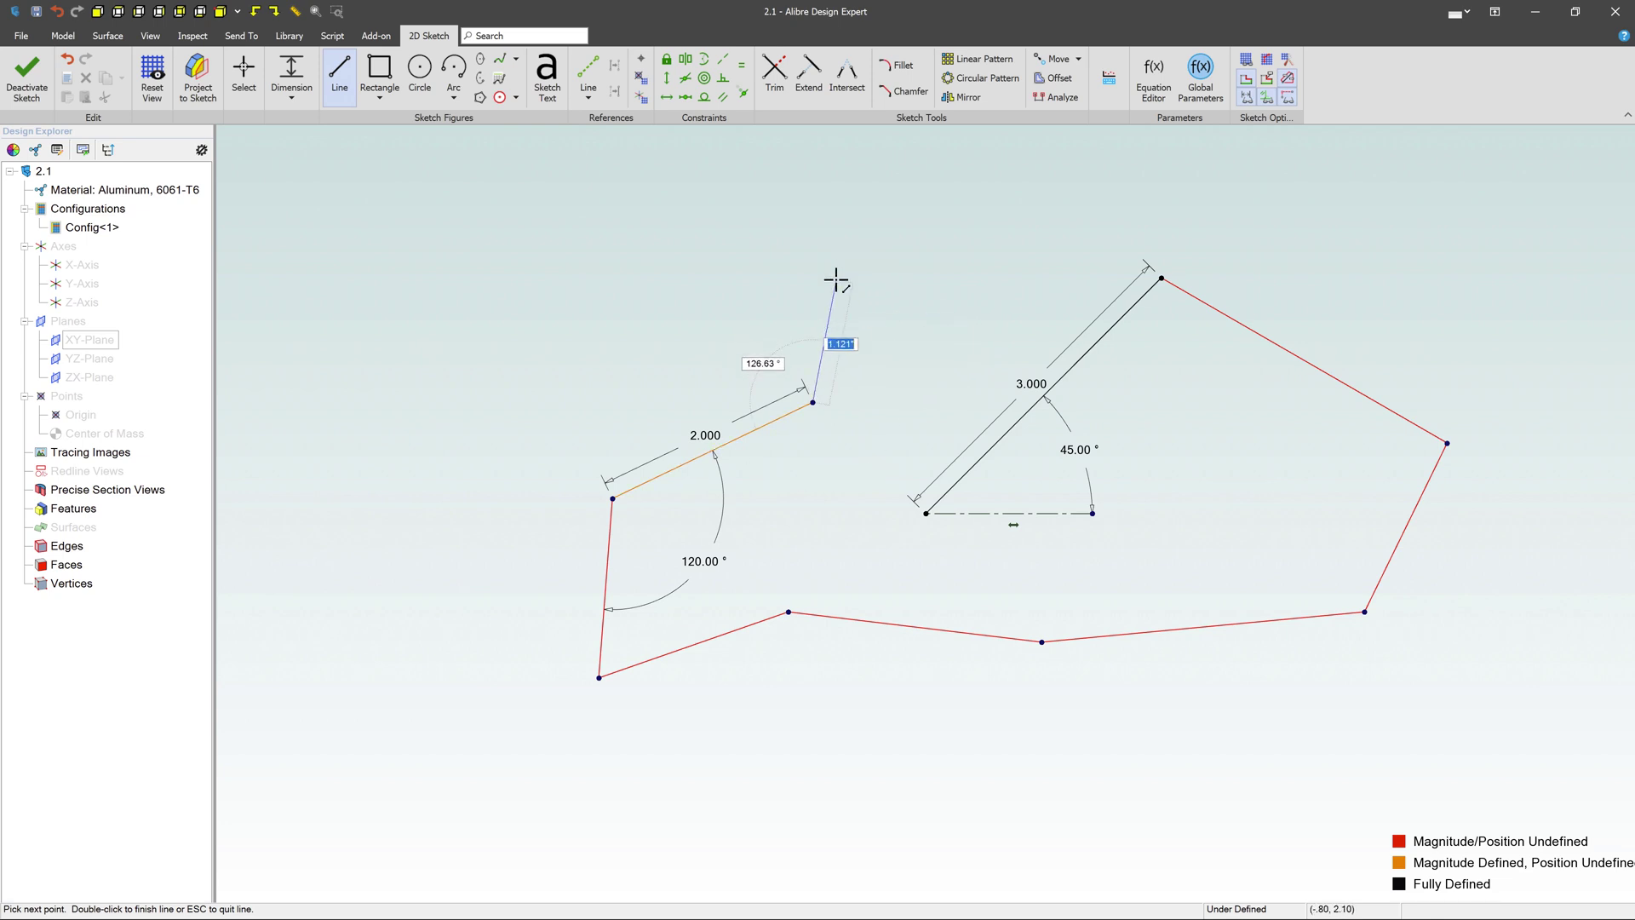
pyautogui.press('Escape')
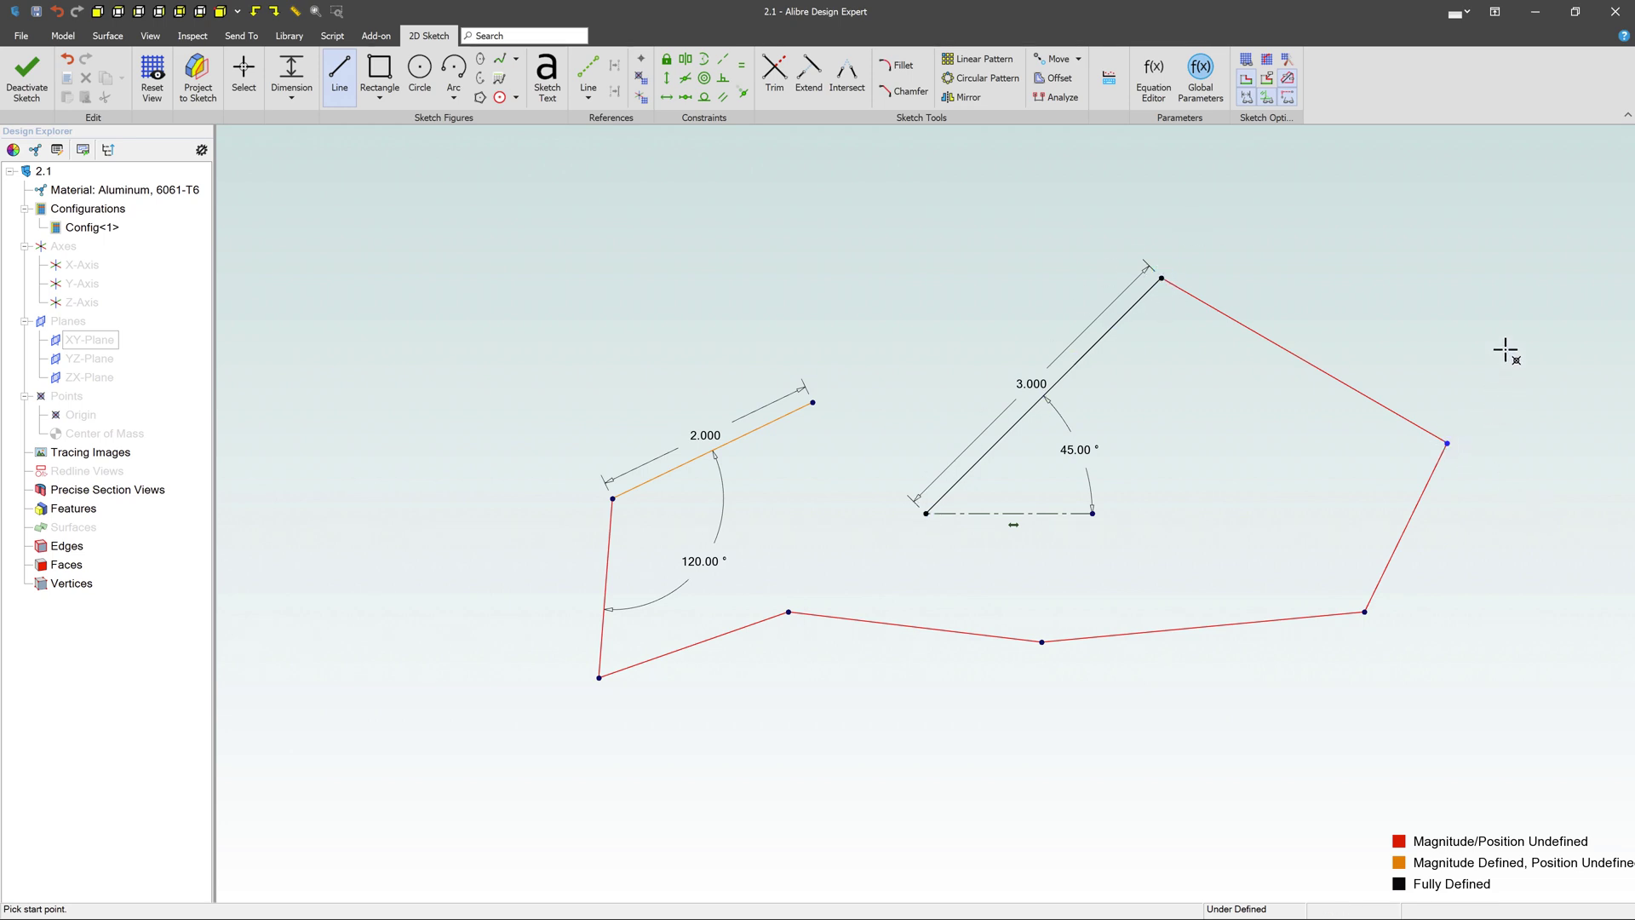
# Drag the outline's right vertex up and its right edge inward to reshape the right side
pyautogui.click(1448, 443)
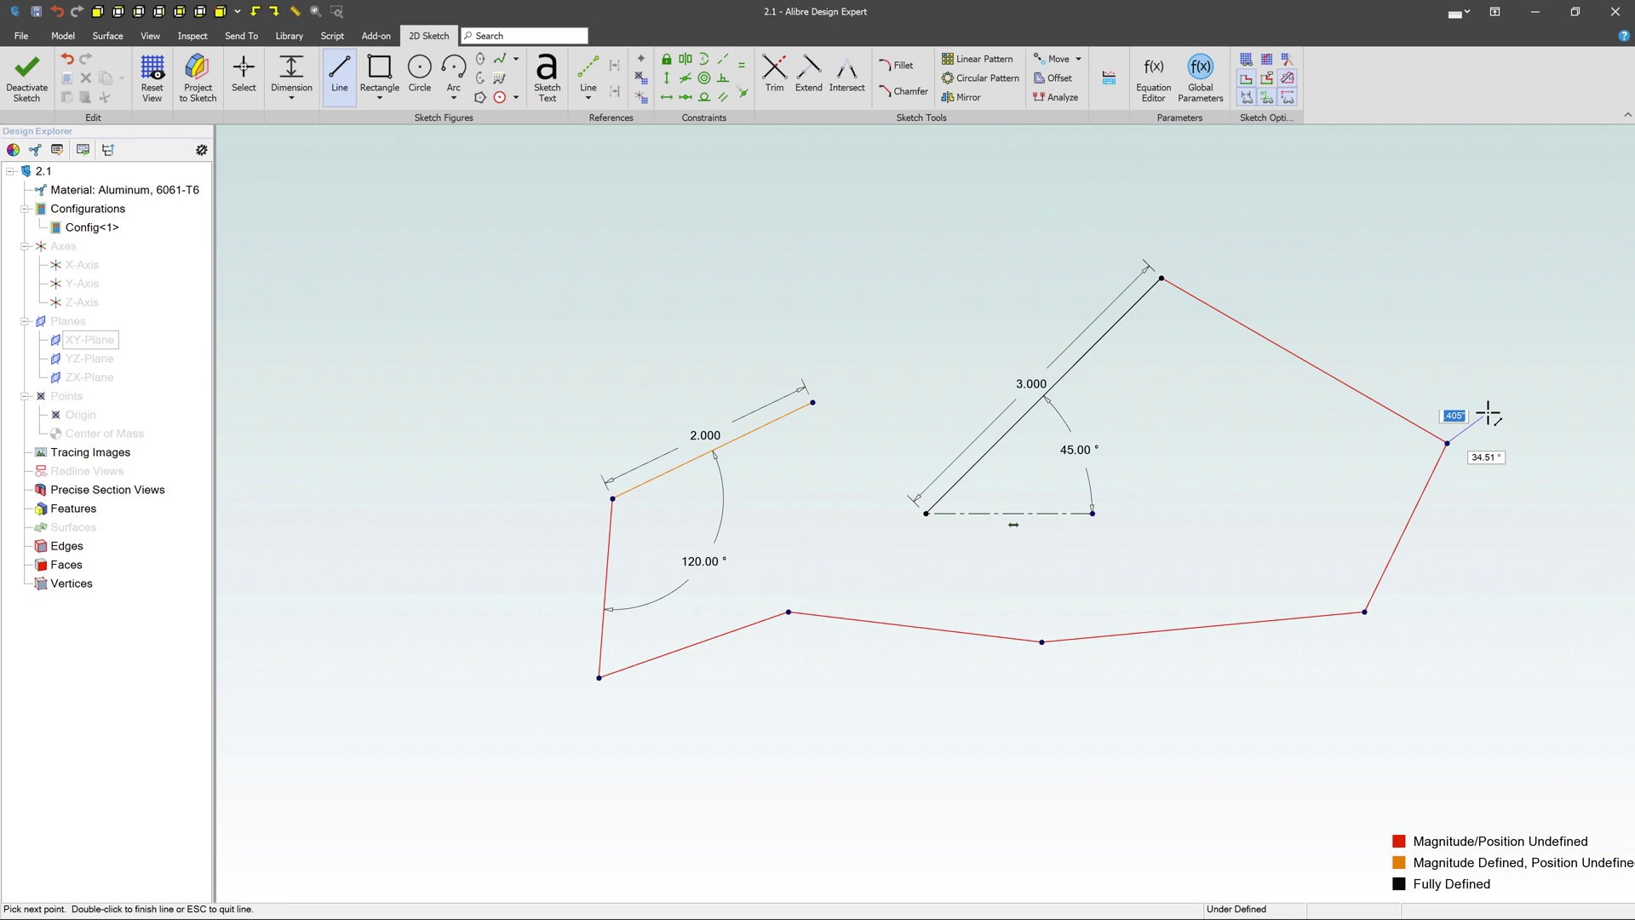
pyautogui.press('Escape')
pyautogui.press('Escape')
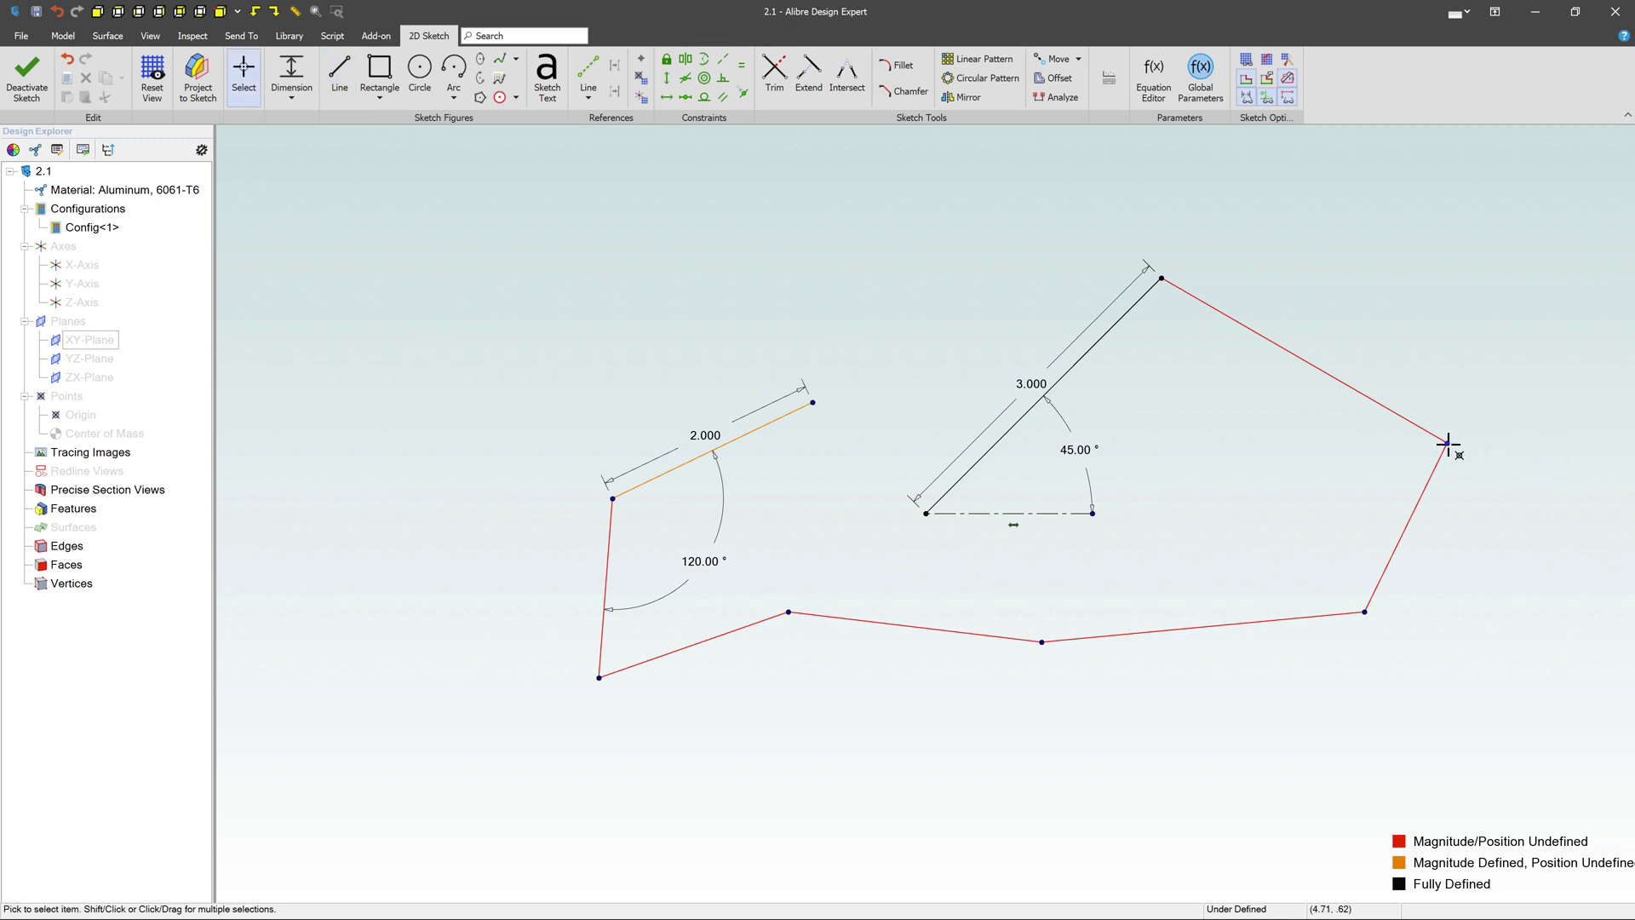
pyautogui.moveTo(1448, 443)
pyautogui.mouseDown()
pyautogui.moveTo(1537, 325)
pyautogui.moveTo(1524, 283)
pyautogui.moveTo(1346, 416)
pyautogui.moveTo(1375, 308)
pyautogui.moveTo(1426, 414)
pyautogui.mouseUp()
pyautogui.click(1303, 353)
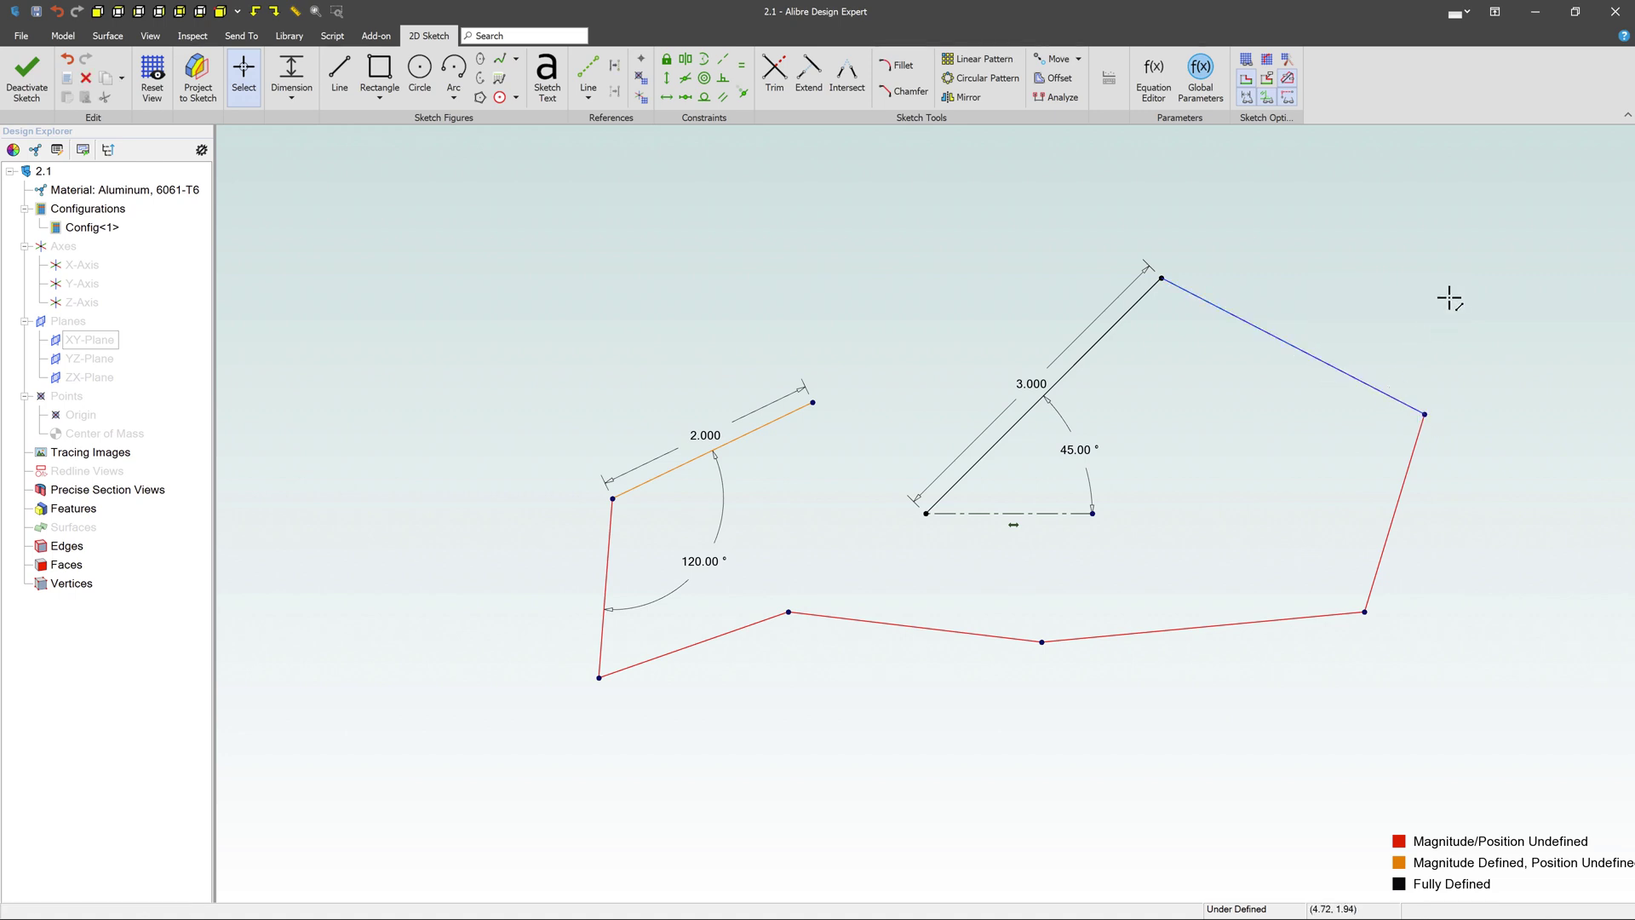
pyautogui.click(1402, 494)
pyautogui.moveTo(1402, 495); pyautogui.dragTo(1288, 493)
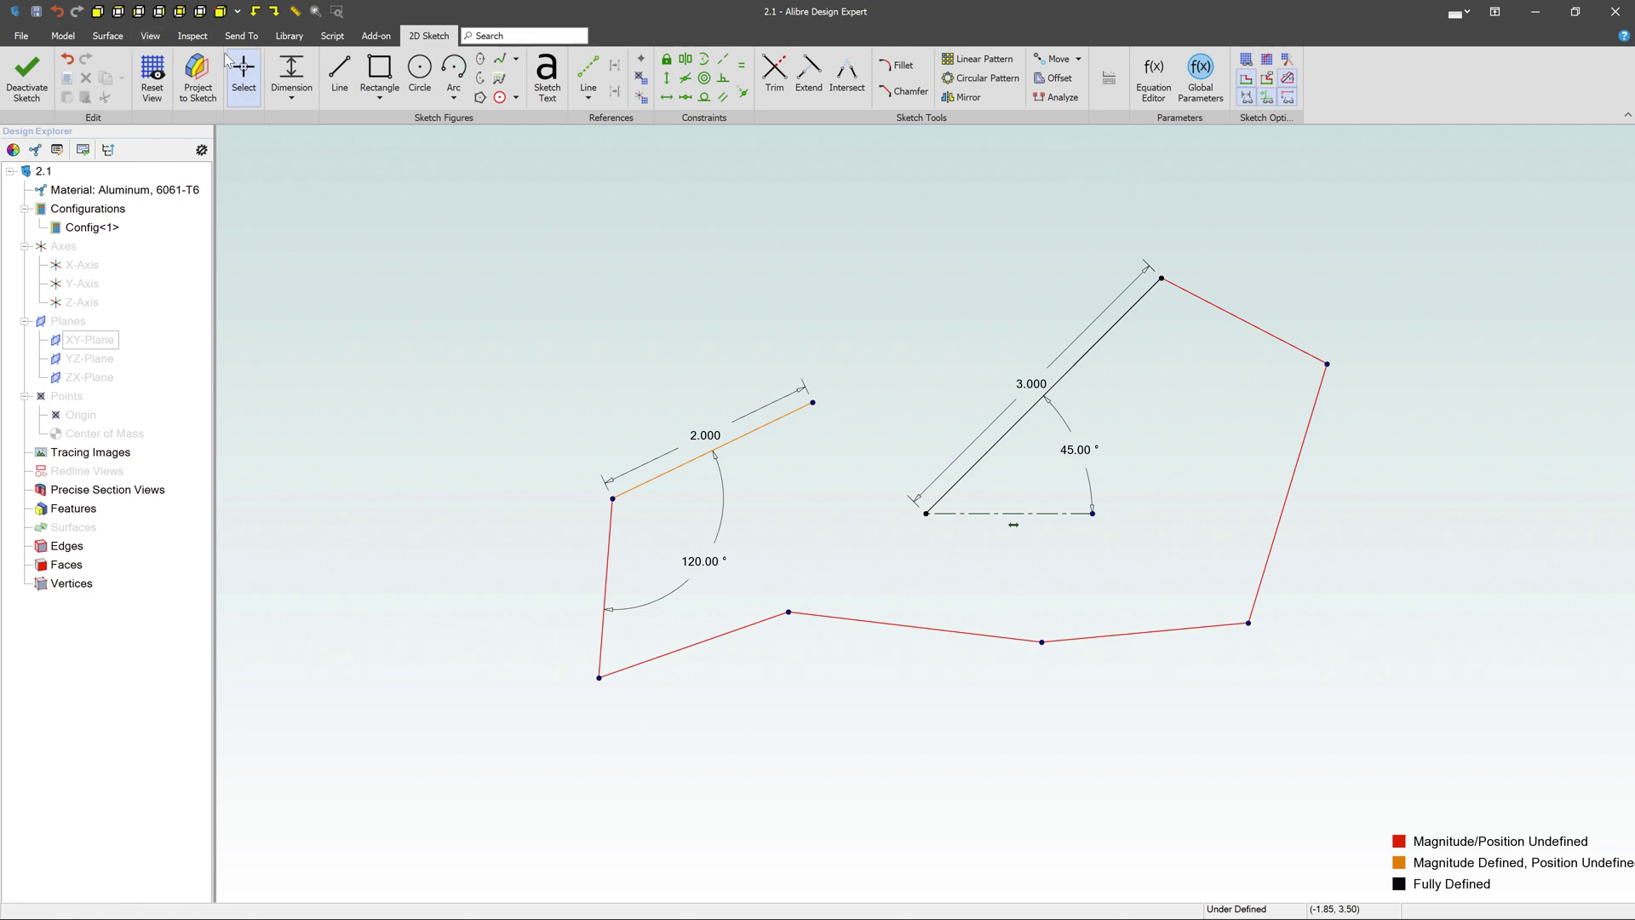
# Dimension the upper-right edge to 1.500 long
pyautogui.press('Escape')
pyautogui.click(1252, 327)
pyautogui.click(1282, 282)
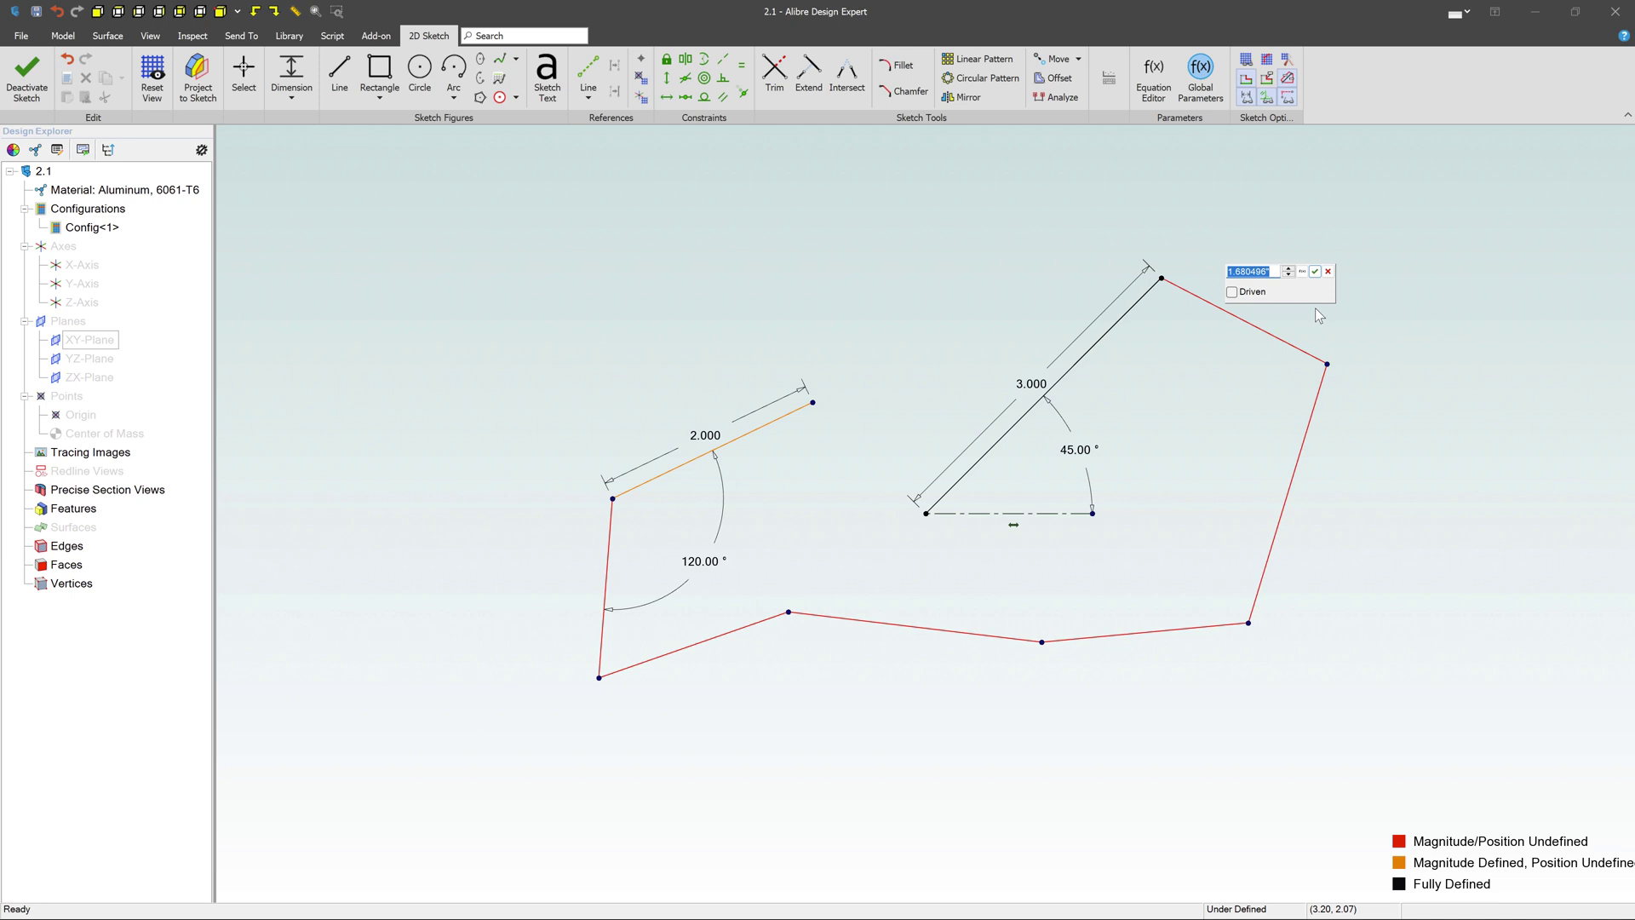
pyautogui.write('1.5')
pyautogui.press('Return')
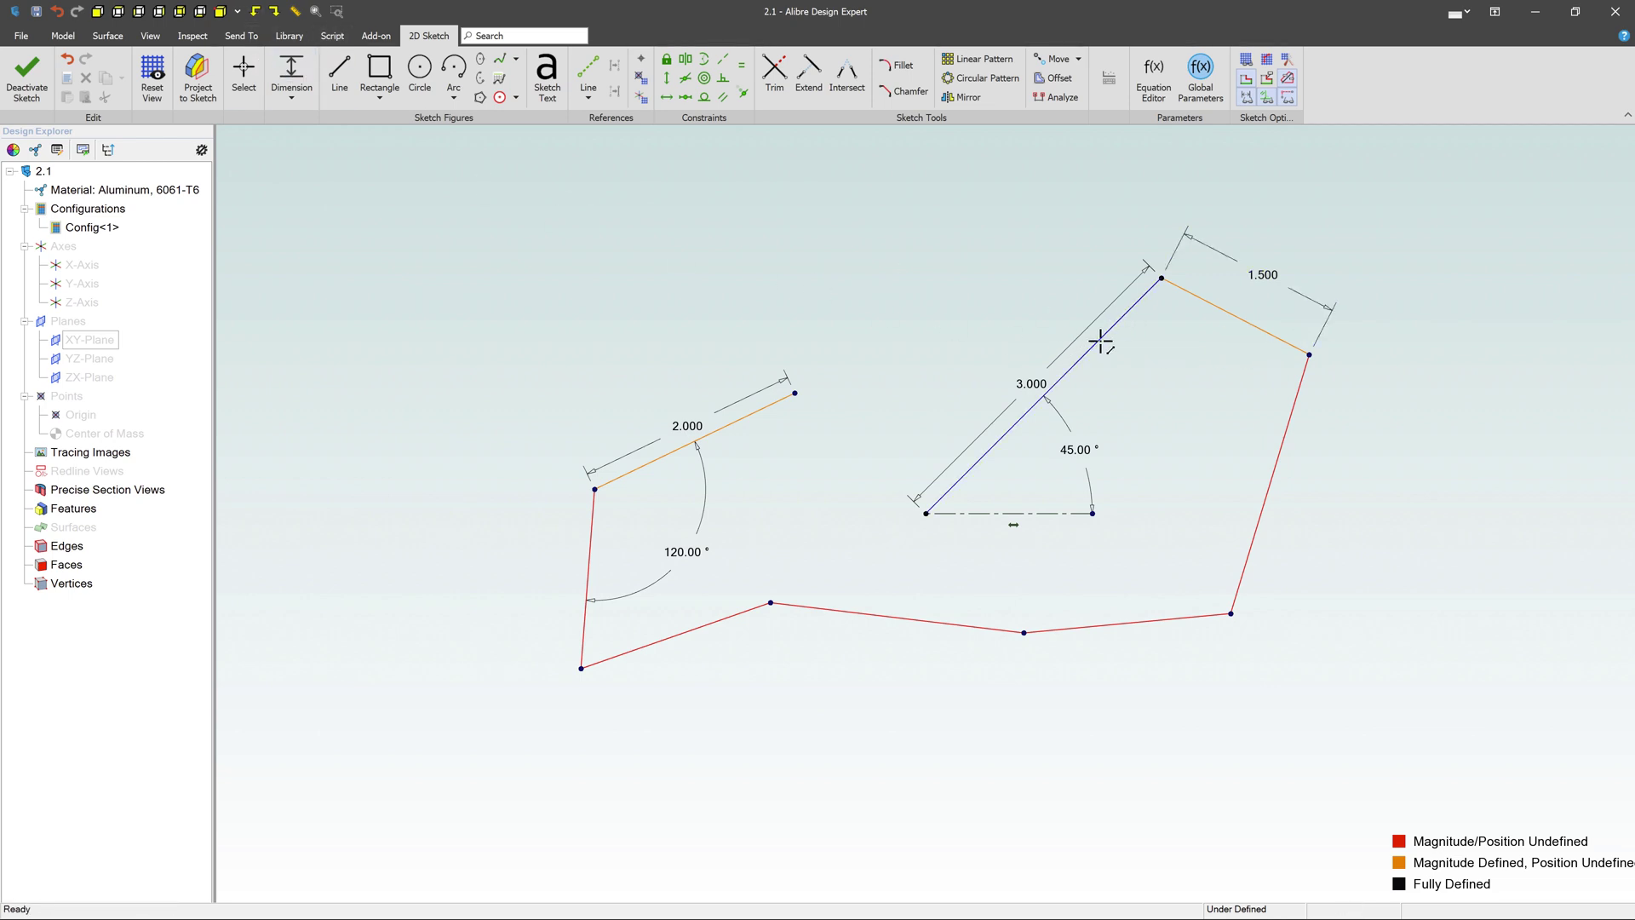
# Set a 100° angle between the 3.000 line and the 1.500 edge
pyautogui.click(1102, 336)
pyautogui.click(1236, 320)
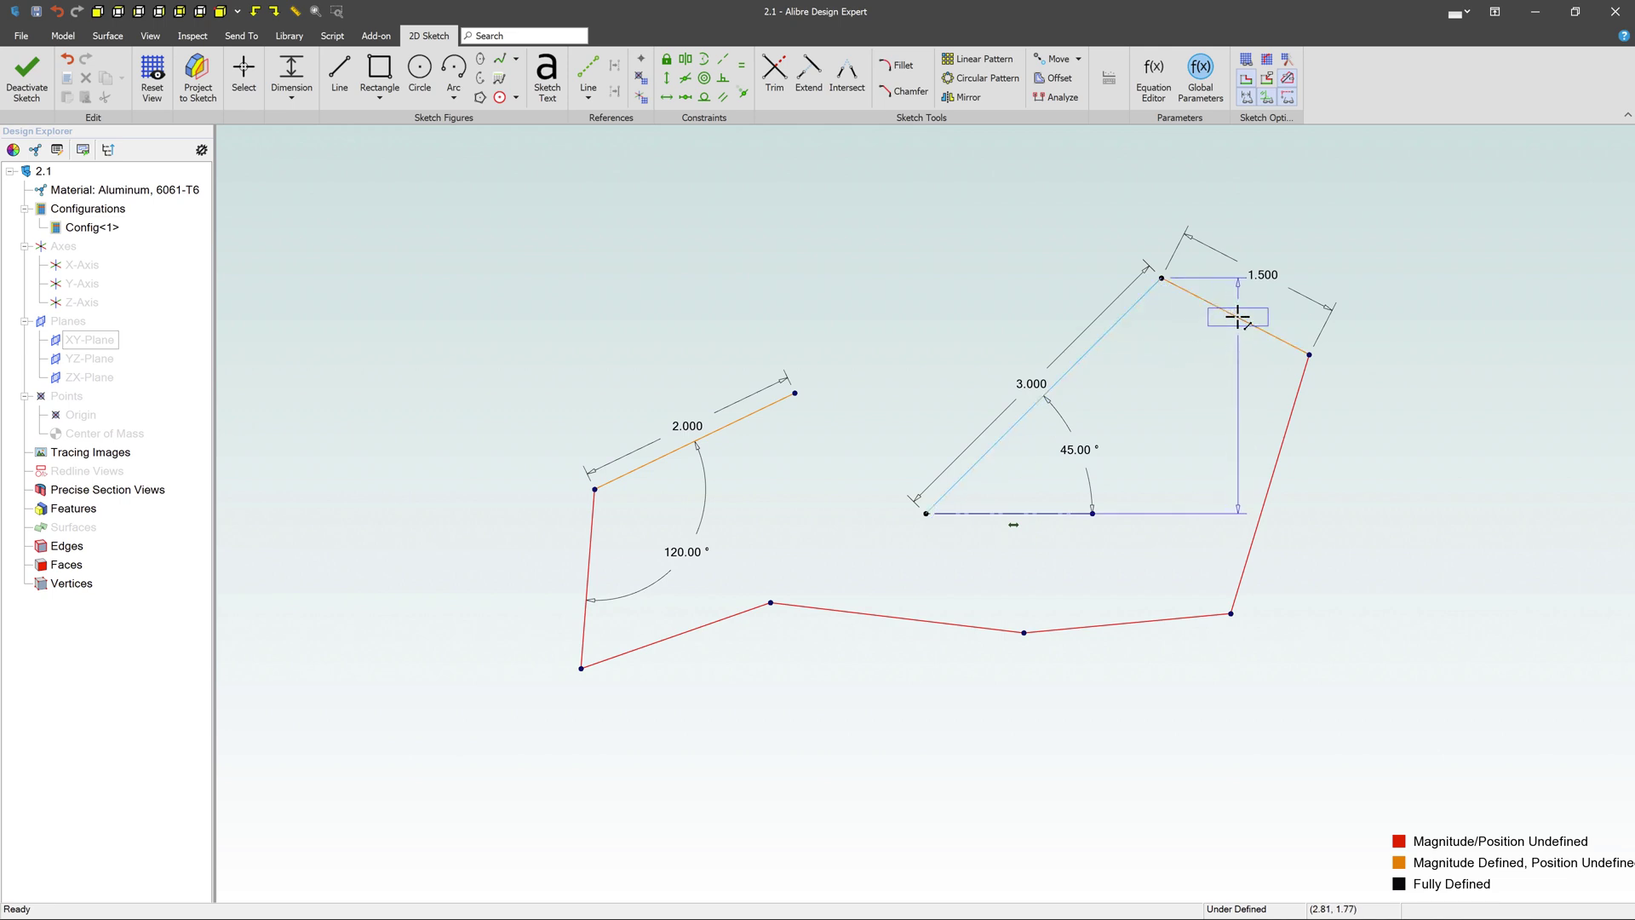
pyautogui.click(1177, 363)
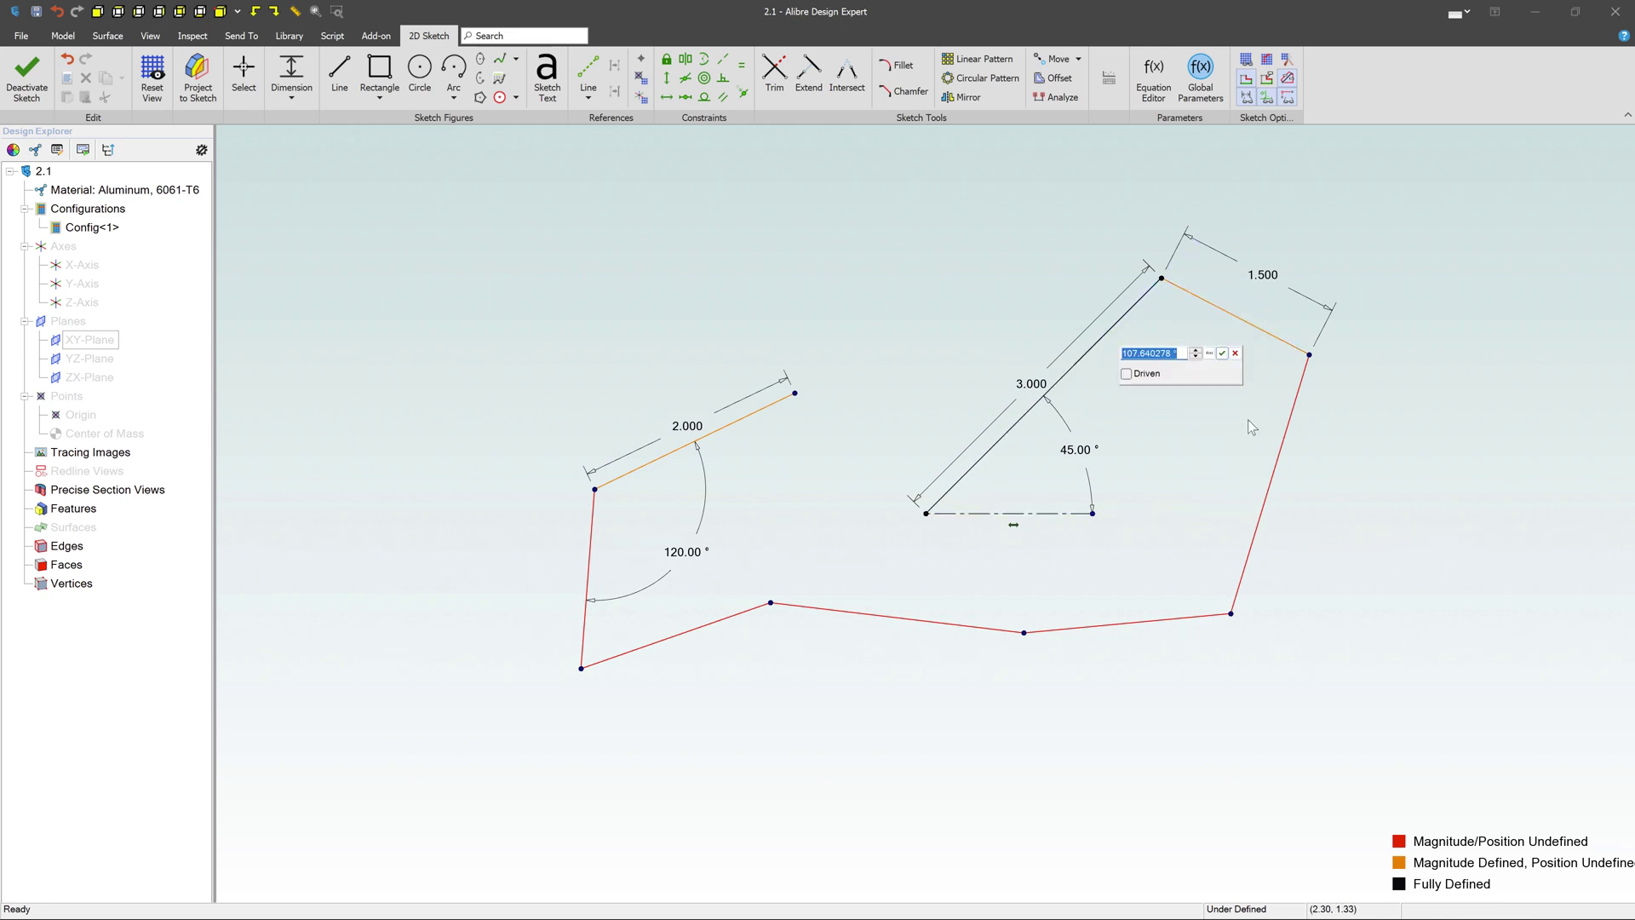
pyautogui.write('100')
pyautogui.press('Return')
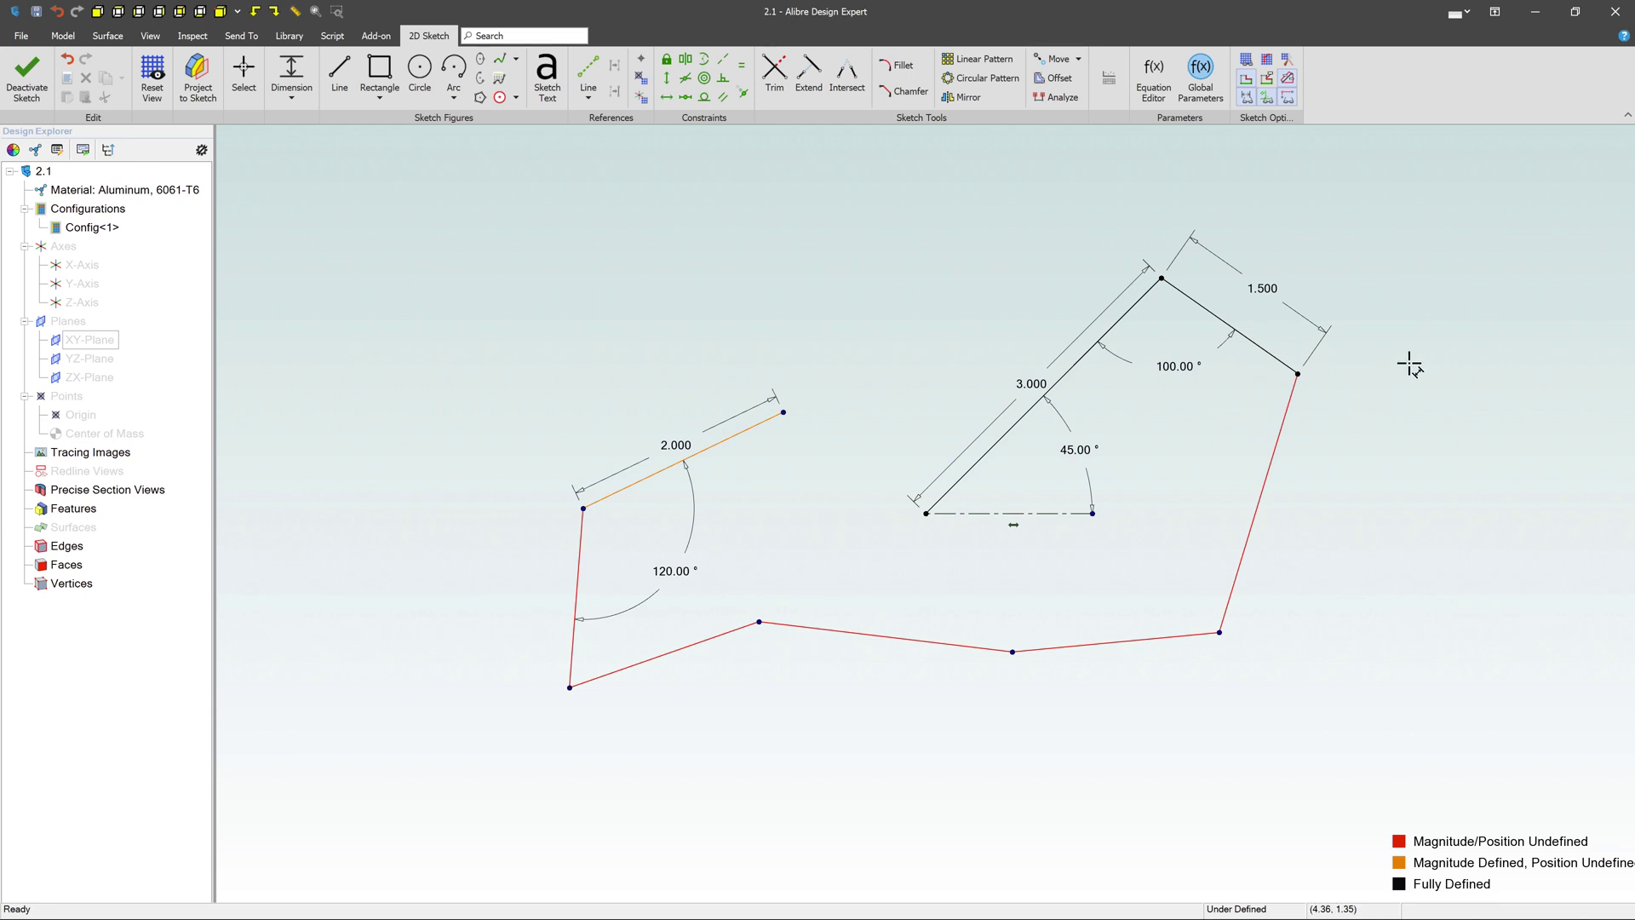
# Draw a line from the 2.000 edge's free end to the 3.000 line's start
pyautogui.press('Escape')
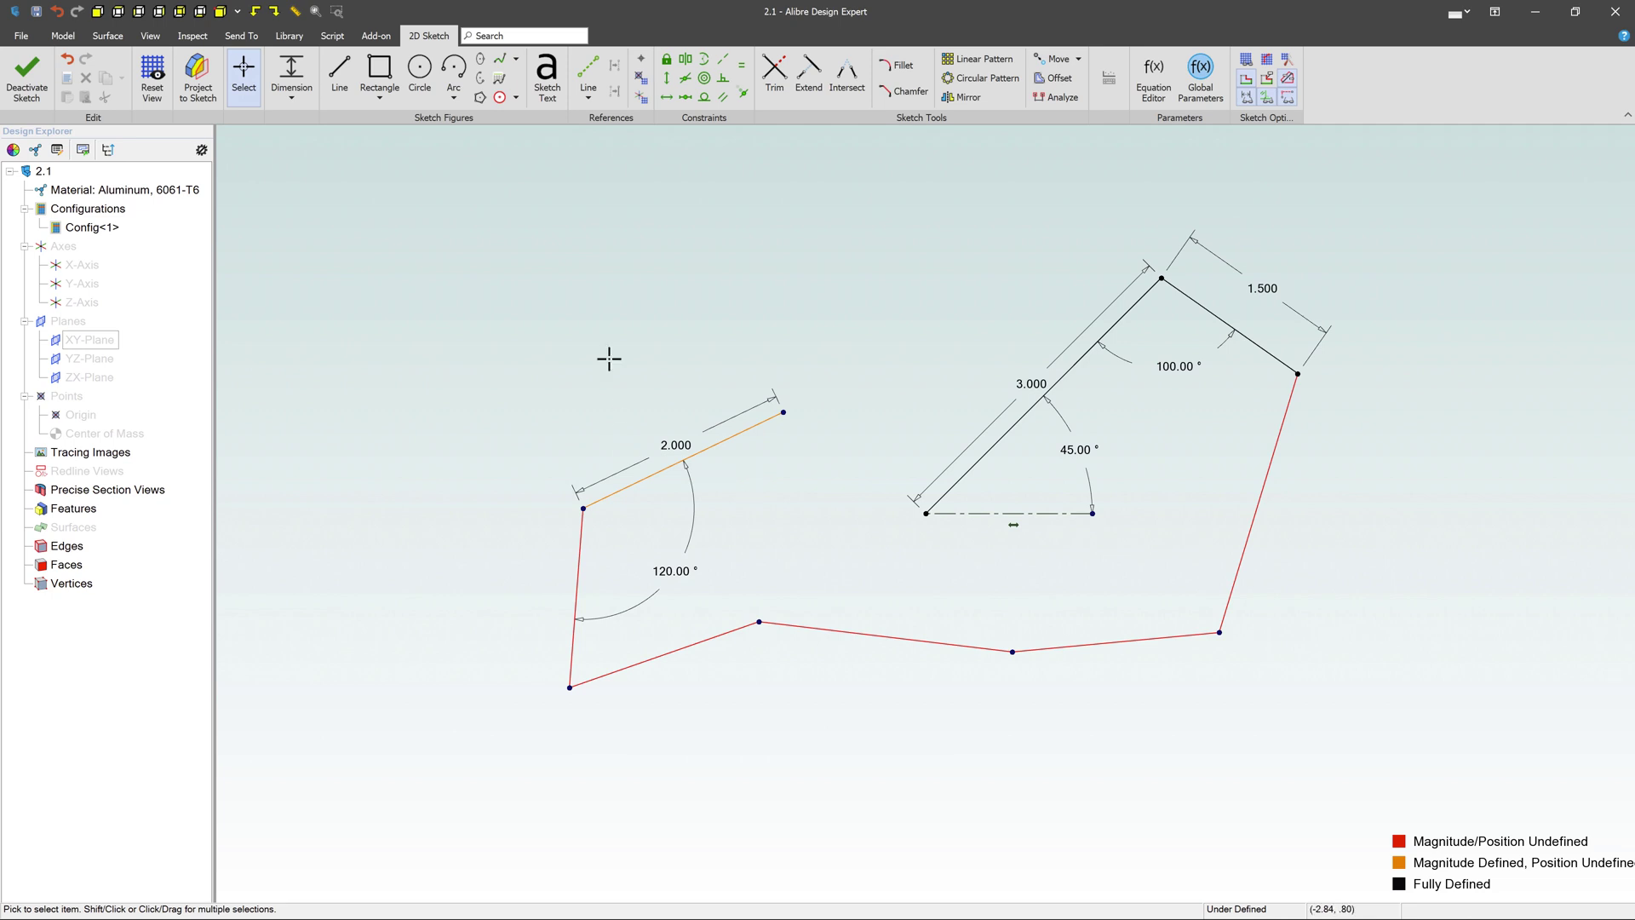
pyautogui.click(348, 81)
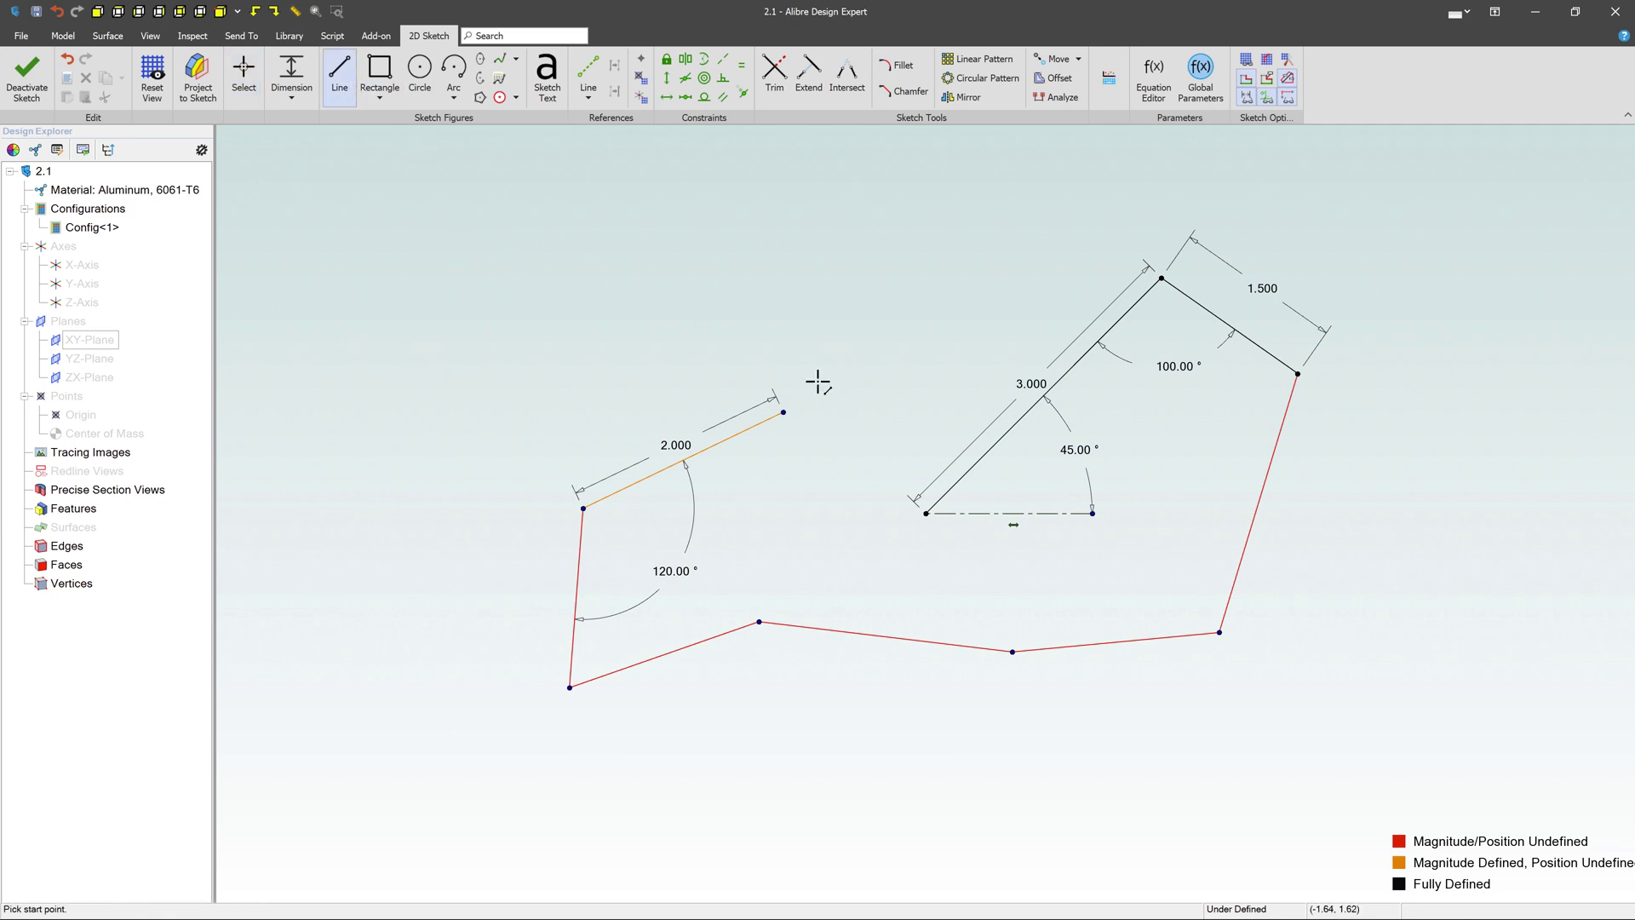
pyautogui.click(783, 413)
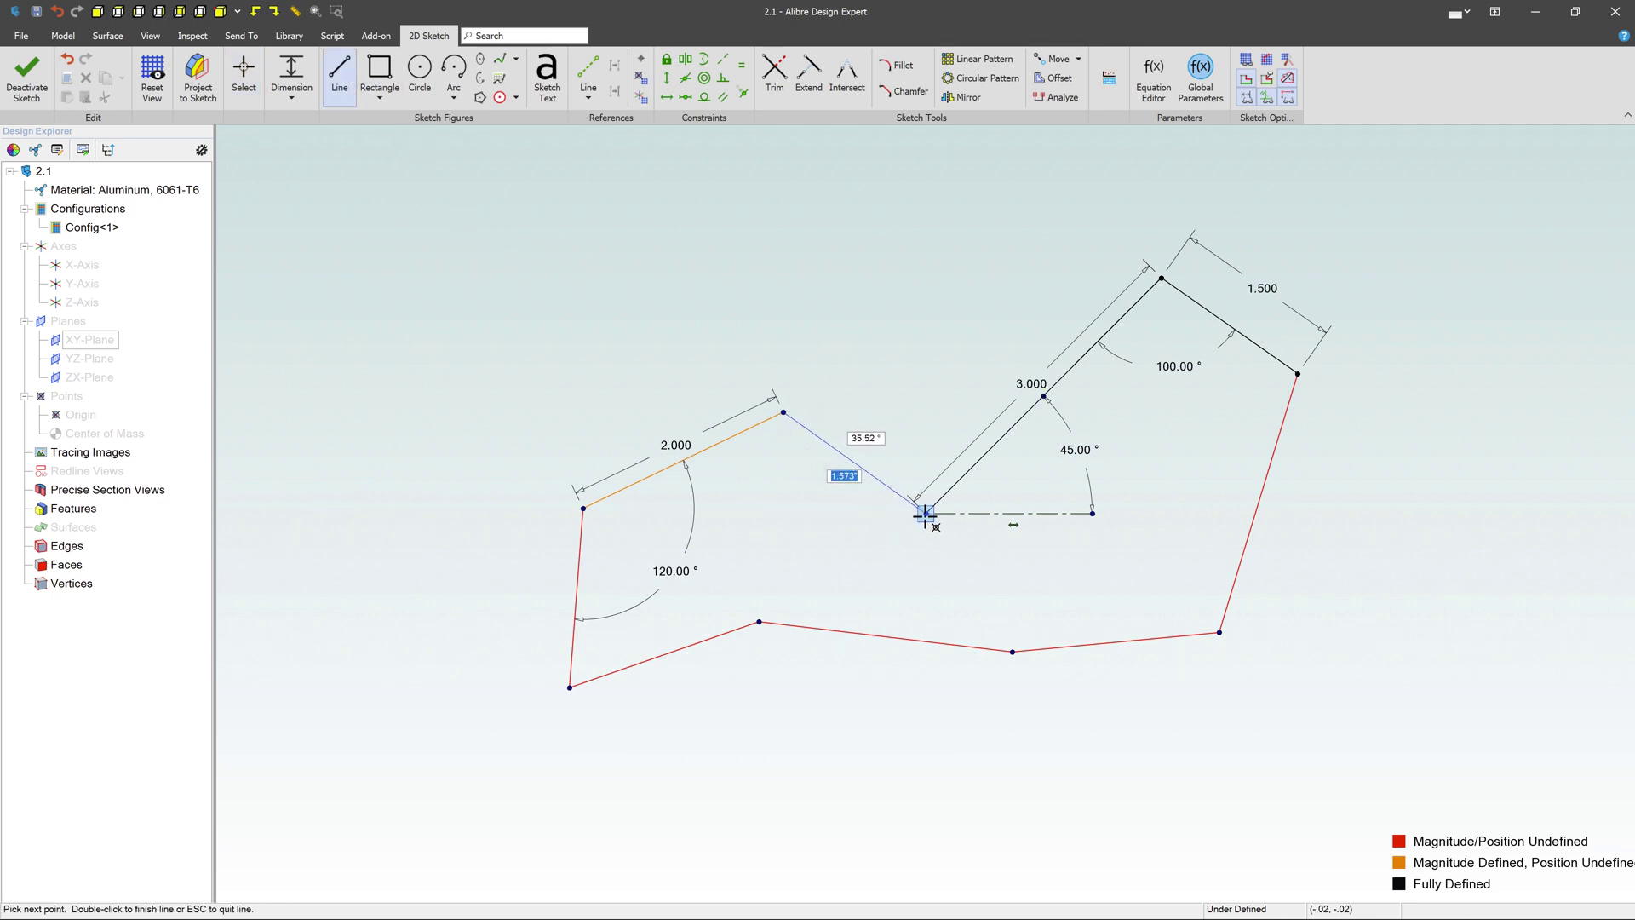
pyautogui.click(926, 513)
pyautogui.press('Escape')
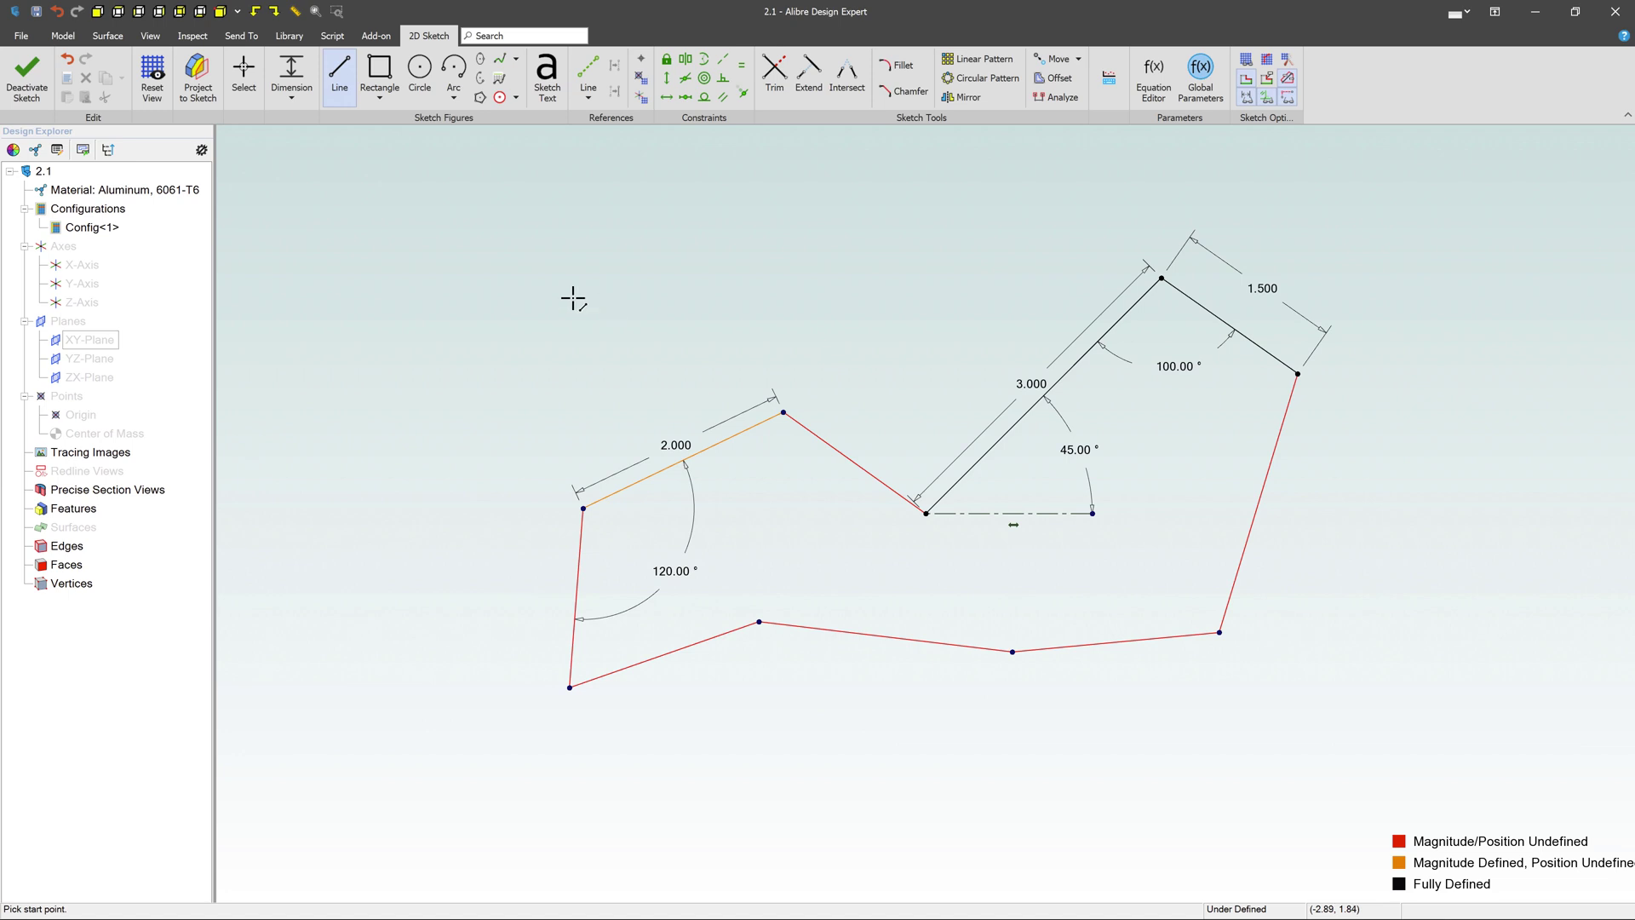
# Draw a circle inside the left part of the outline, below the 2.000 edge
pyautogui.click(419, 68)
pyautogui.click(795, 528)
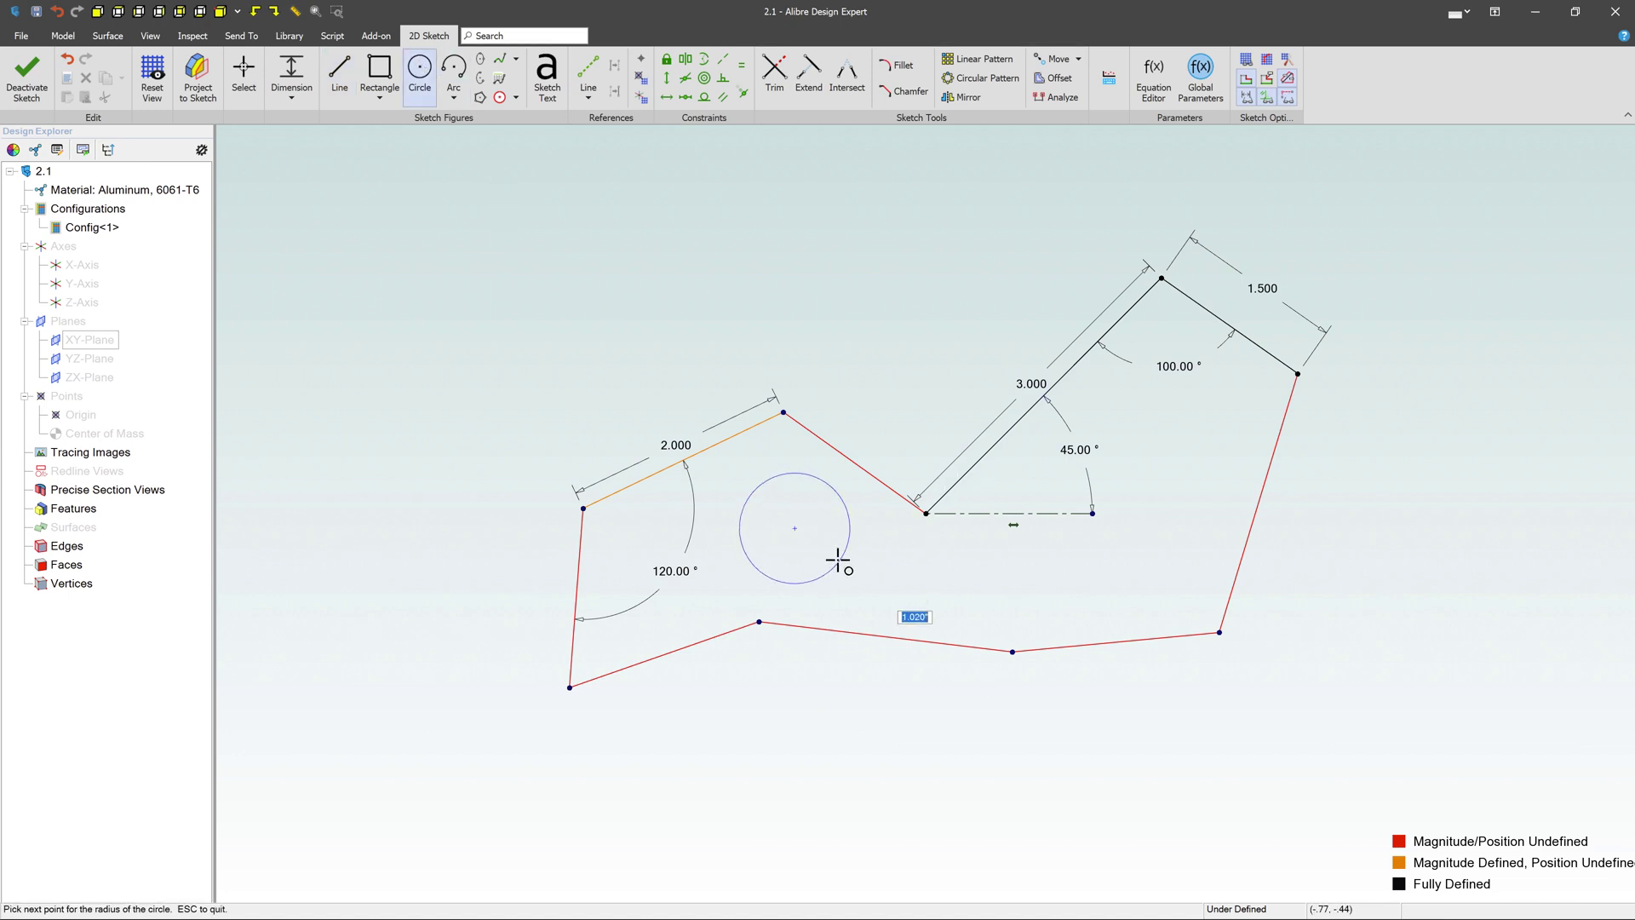
pyautogui.click(838, 558)
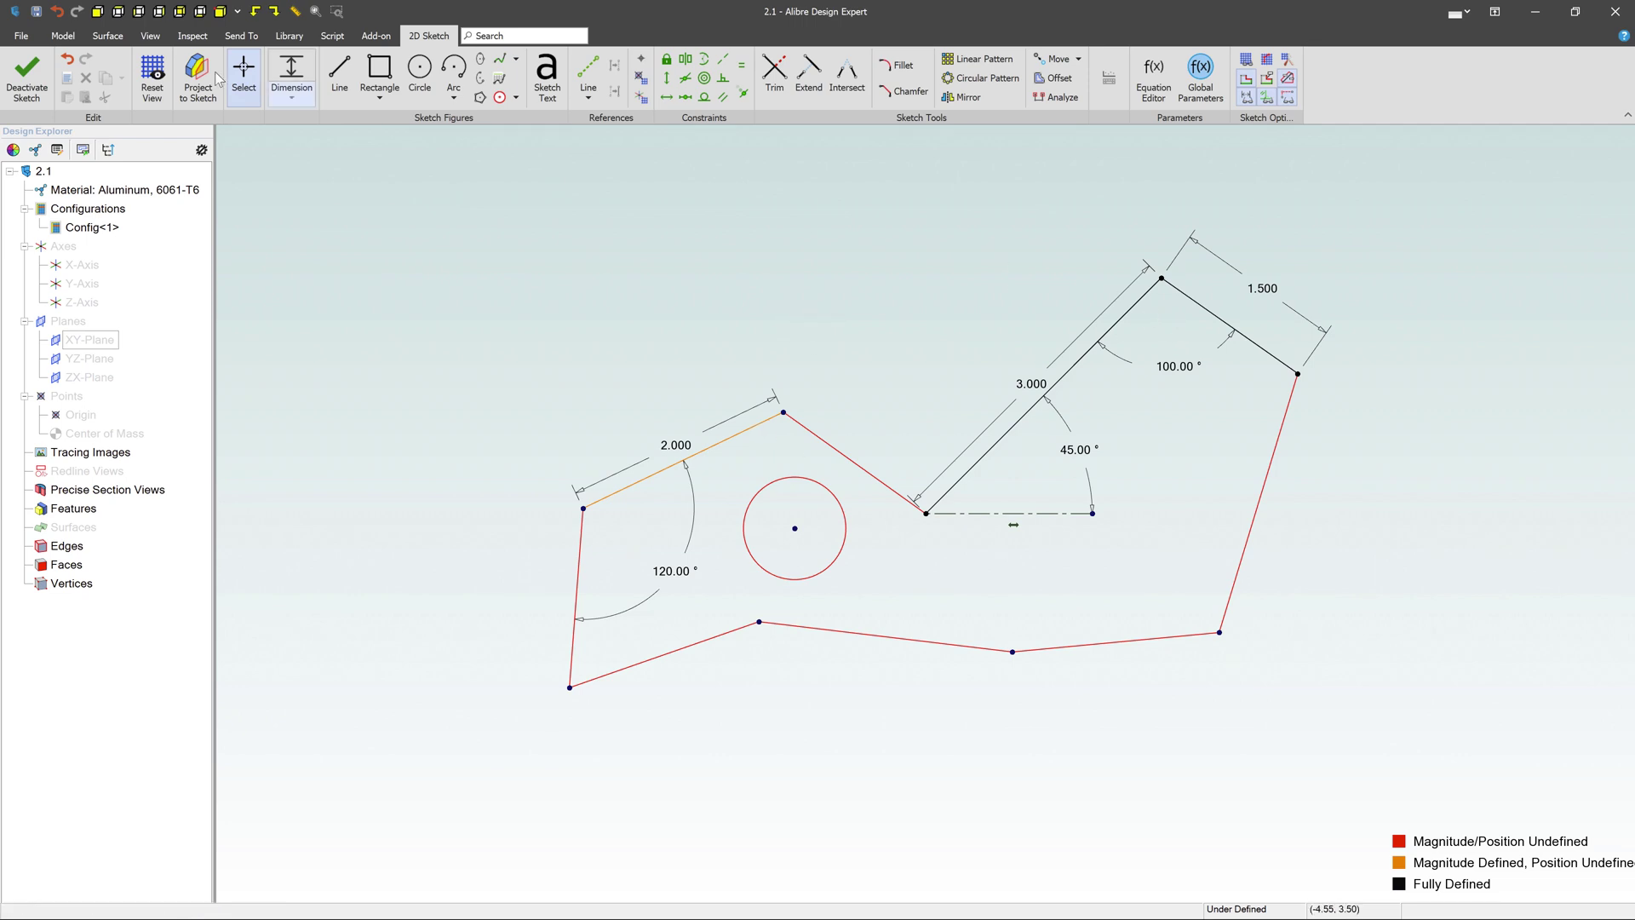
# Exit the sketch and extrude it 5.000 To Depth in the reversed direction
pyautogui.click(26, 79)
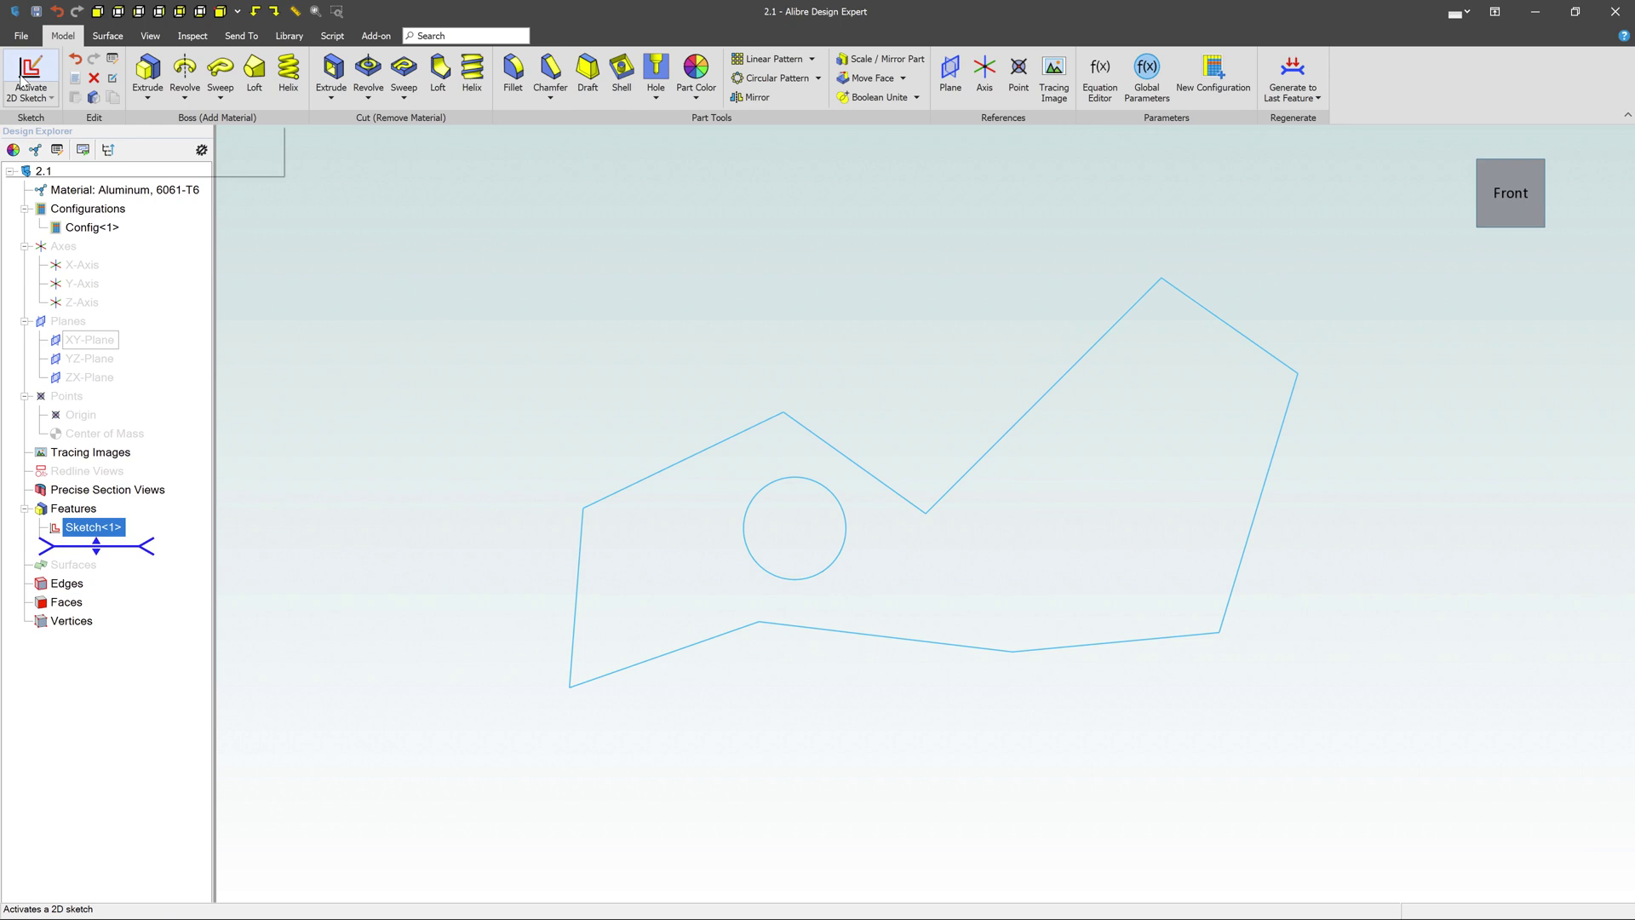
pyautogui.click(147, 72)
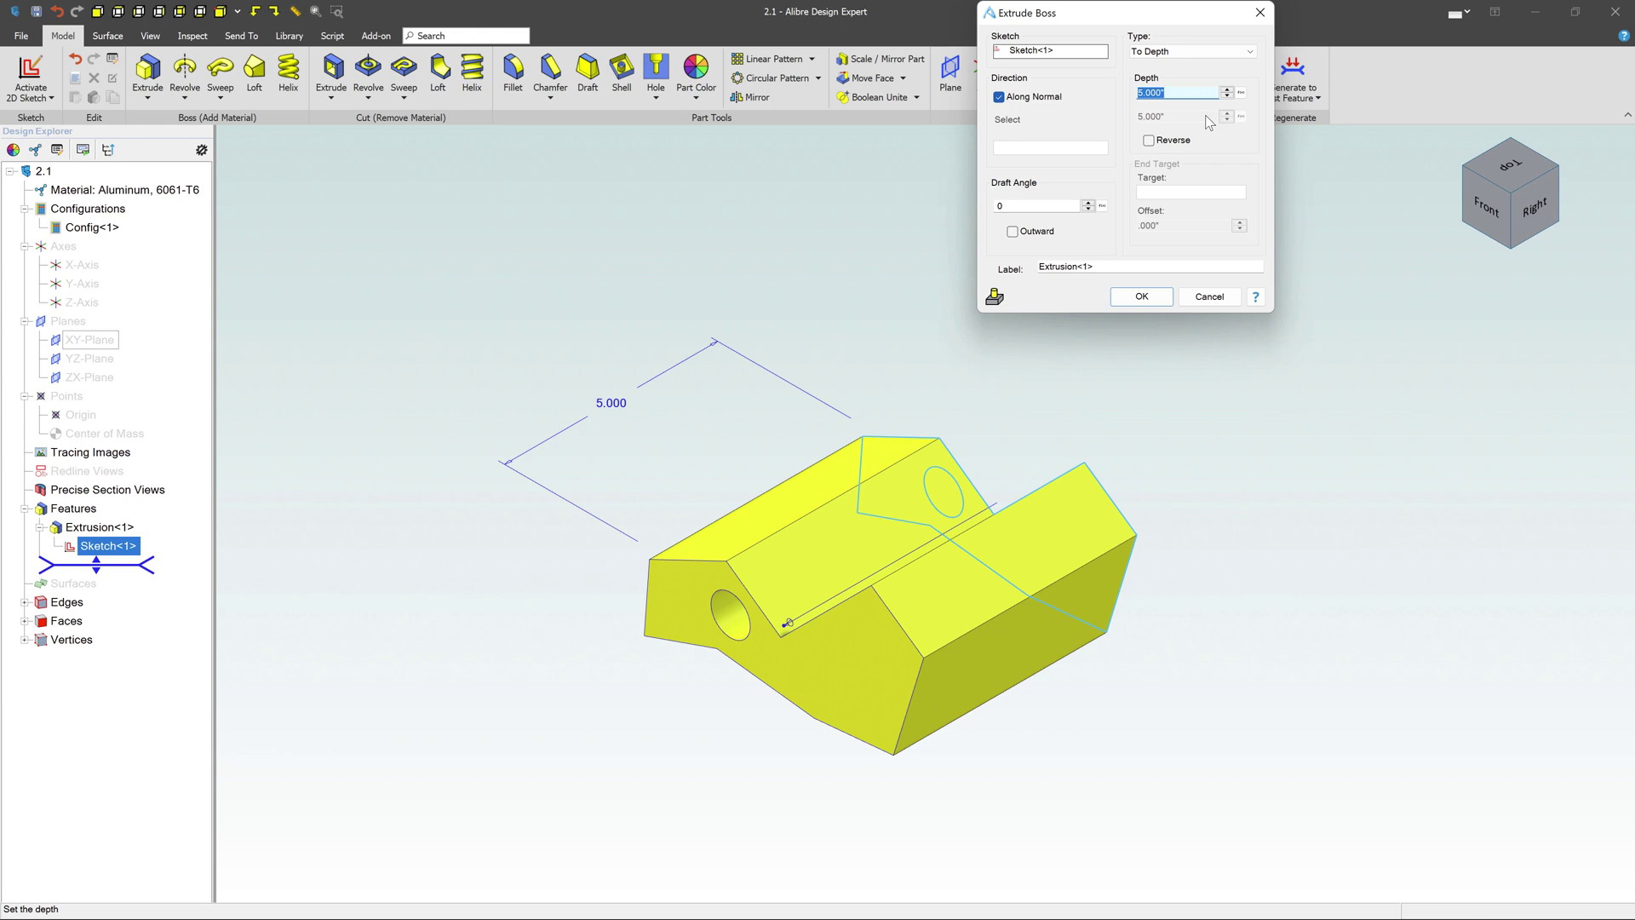
pyautogui.click(1151, 141)
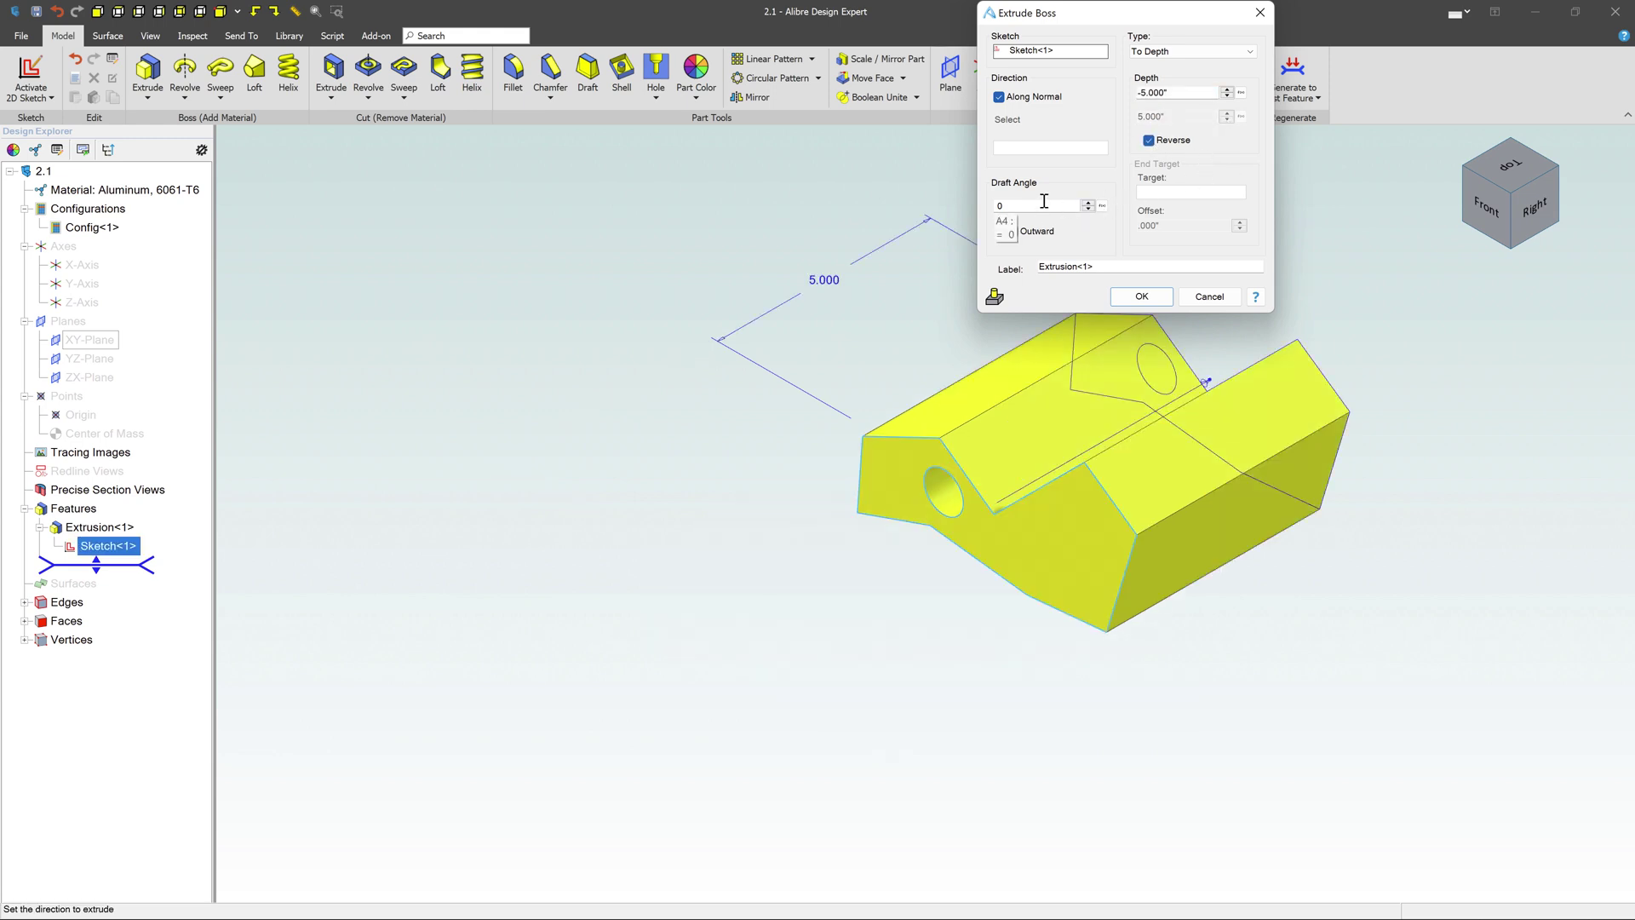
pyautogui.click(1213, 55)
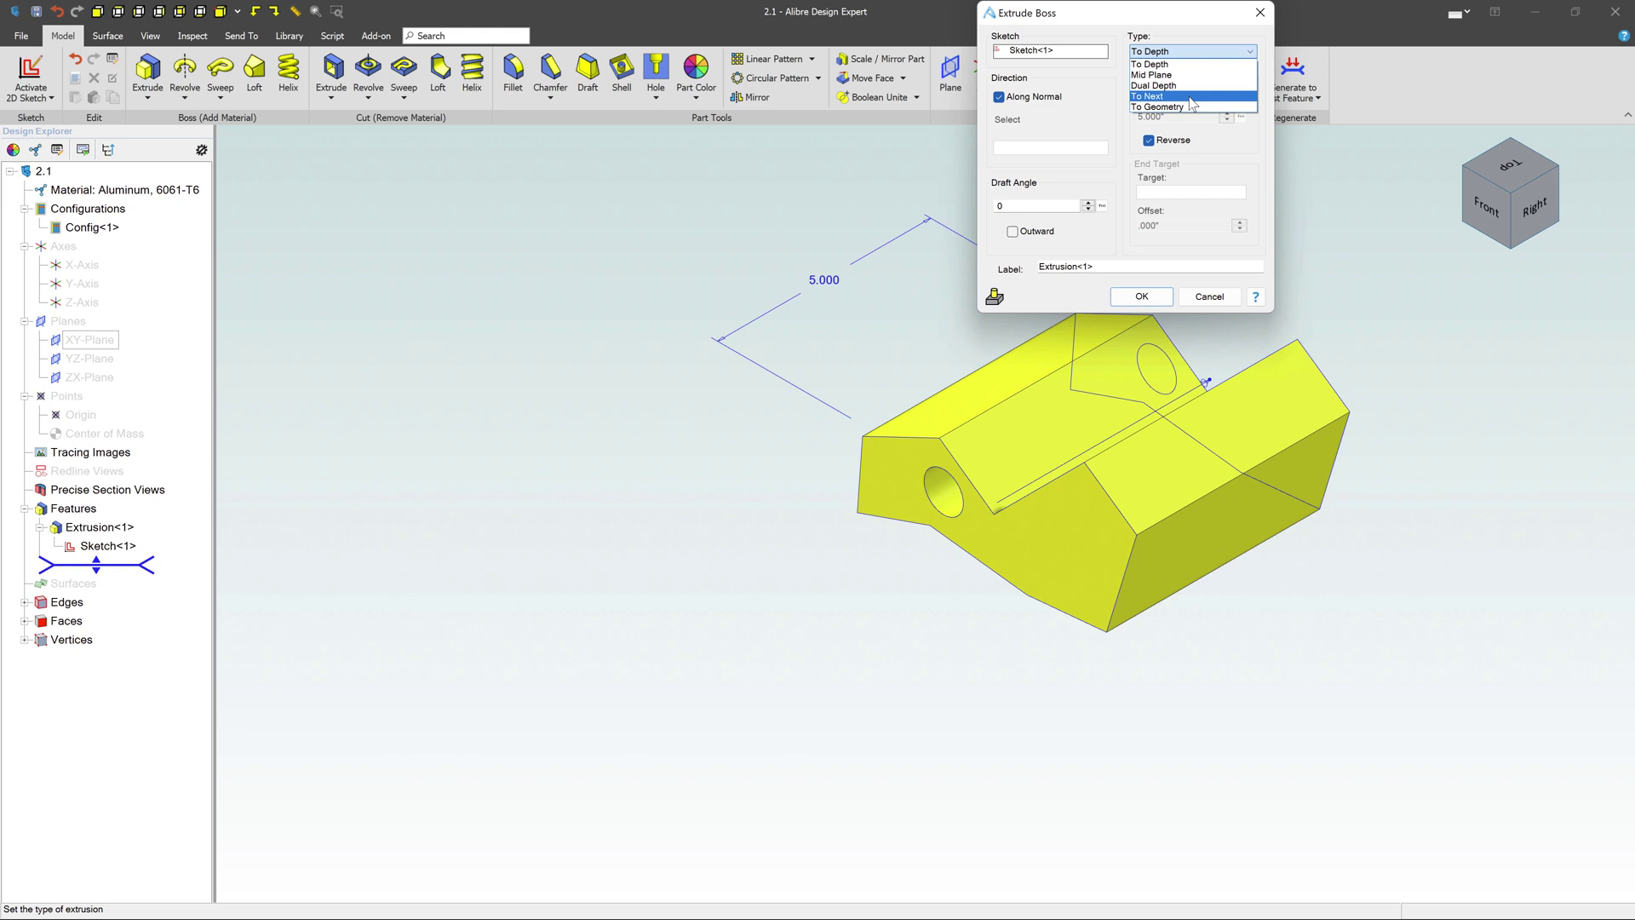
pyautogui.click(1243, 136)
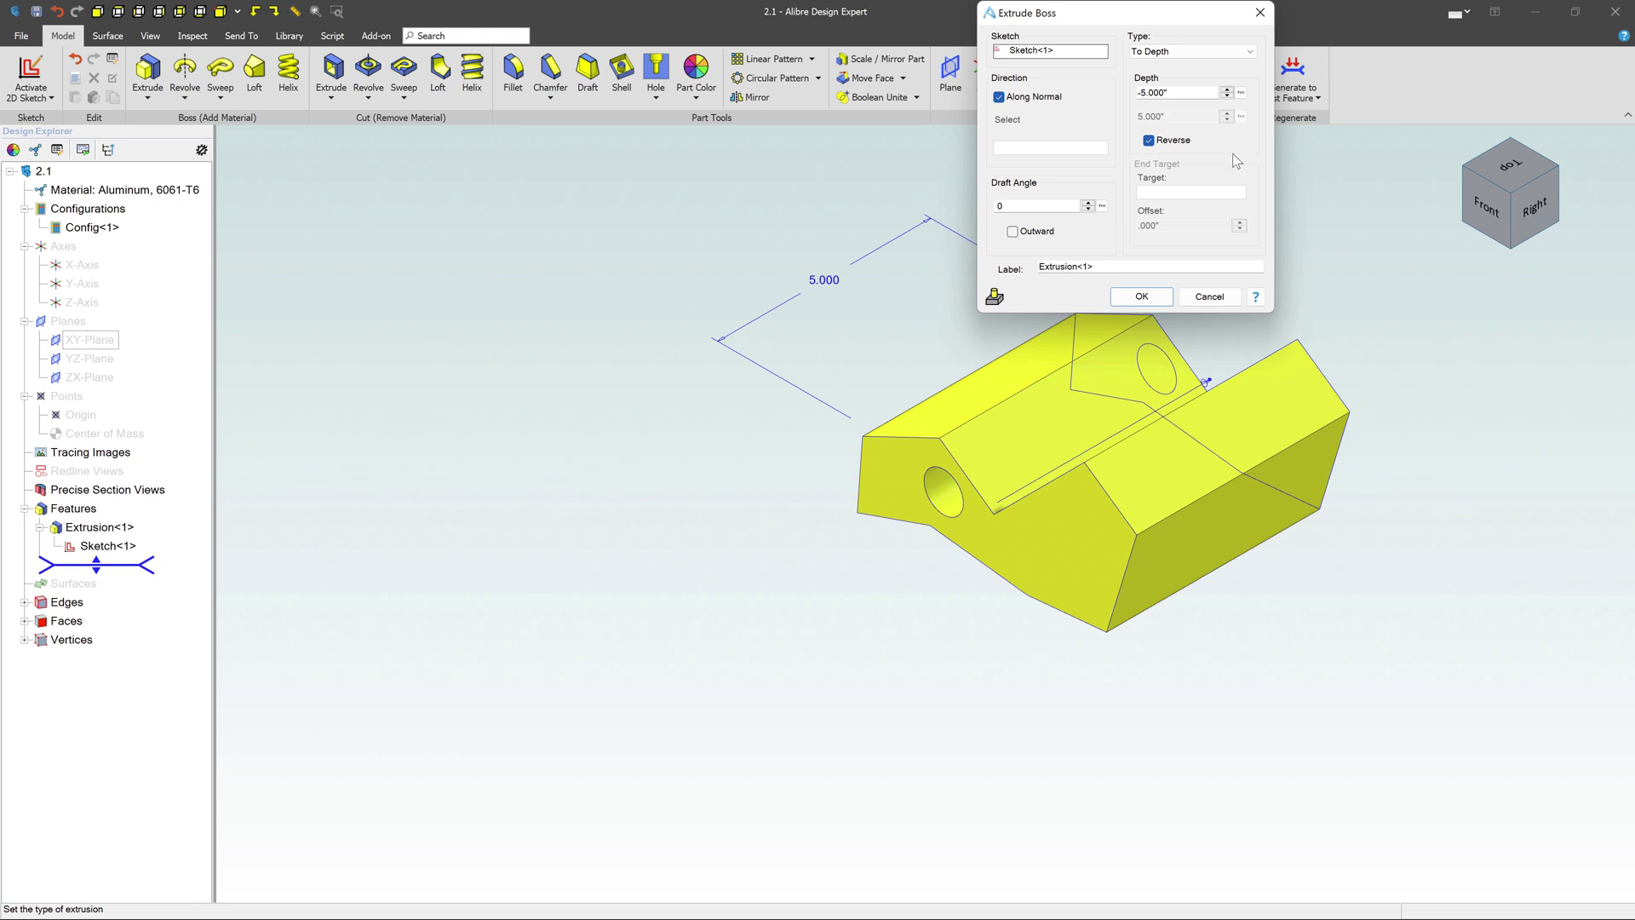
pyautogui.click(1160, 298)
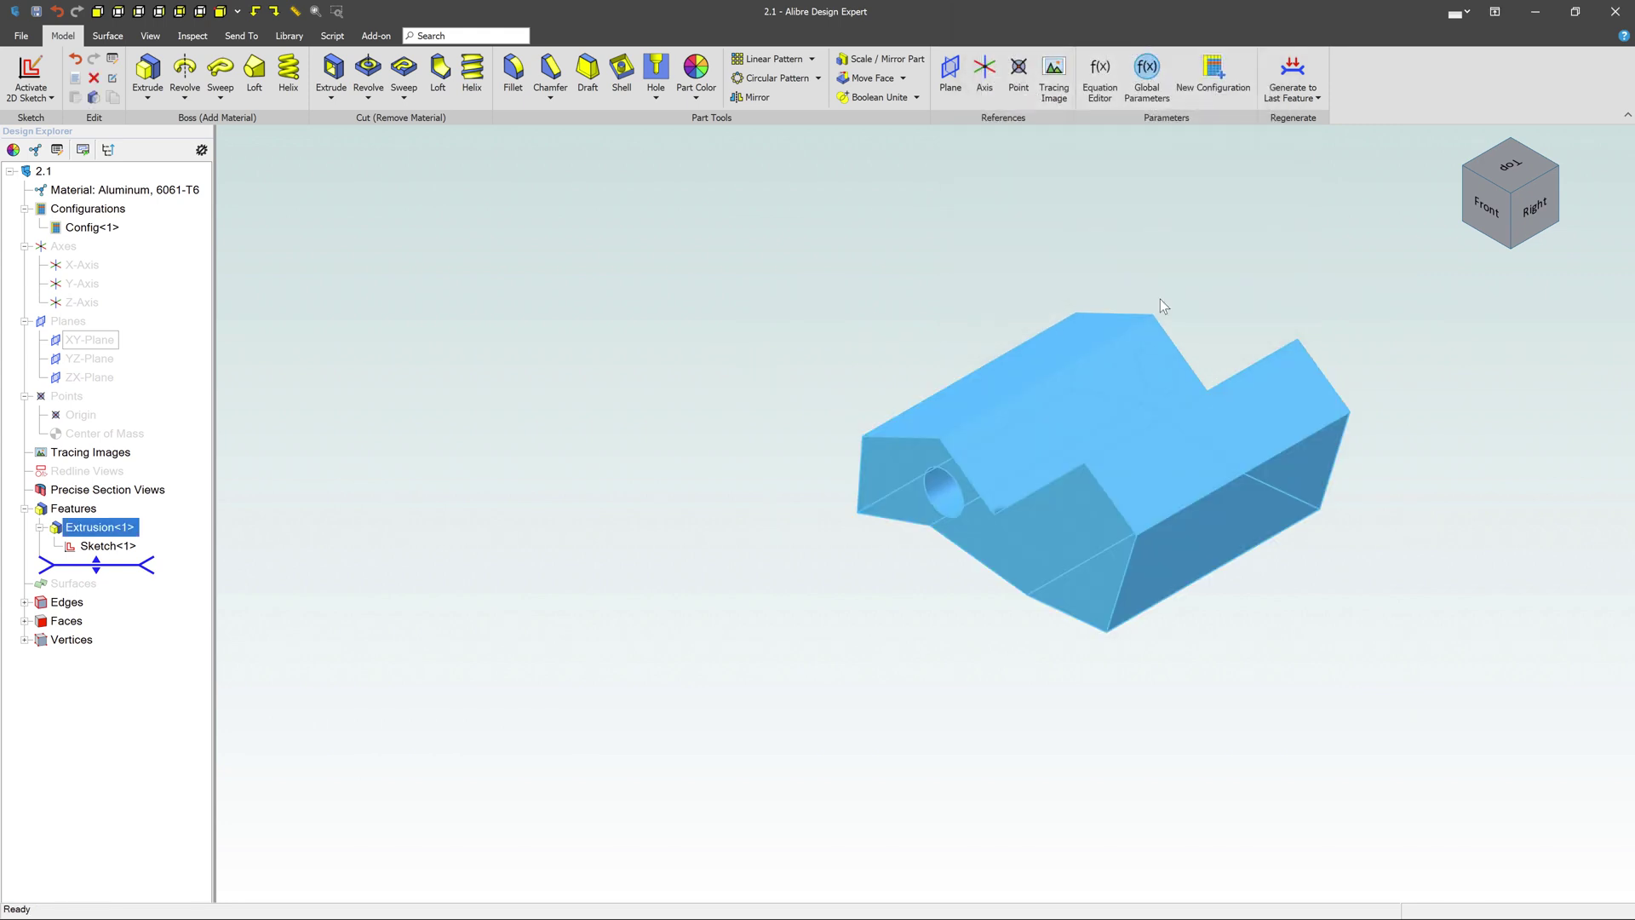
# Pan the block left and orbit to a back-left view, zooming in on the V-notch and through hole
pyautogui.moveTo(1344, 336); pyautogui.dragTo(1117, 413, button='middle')
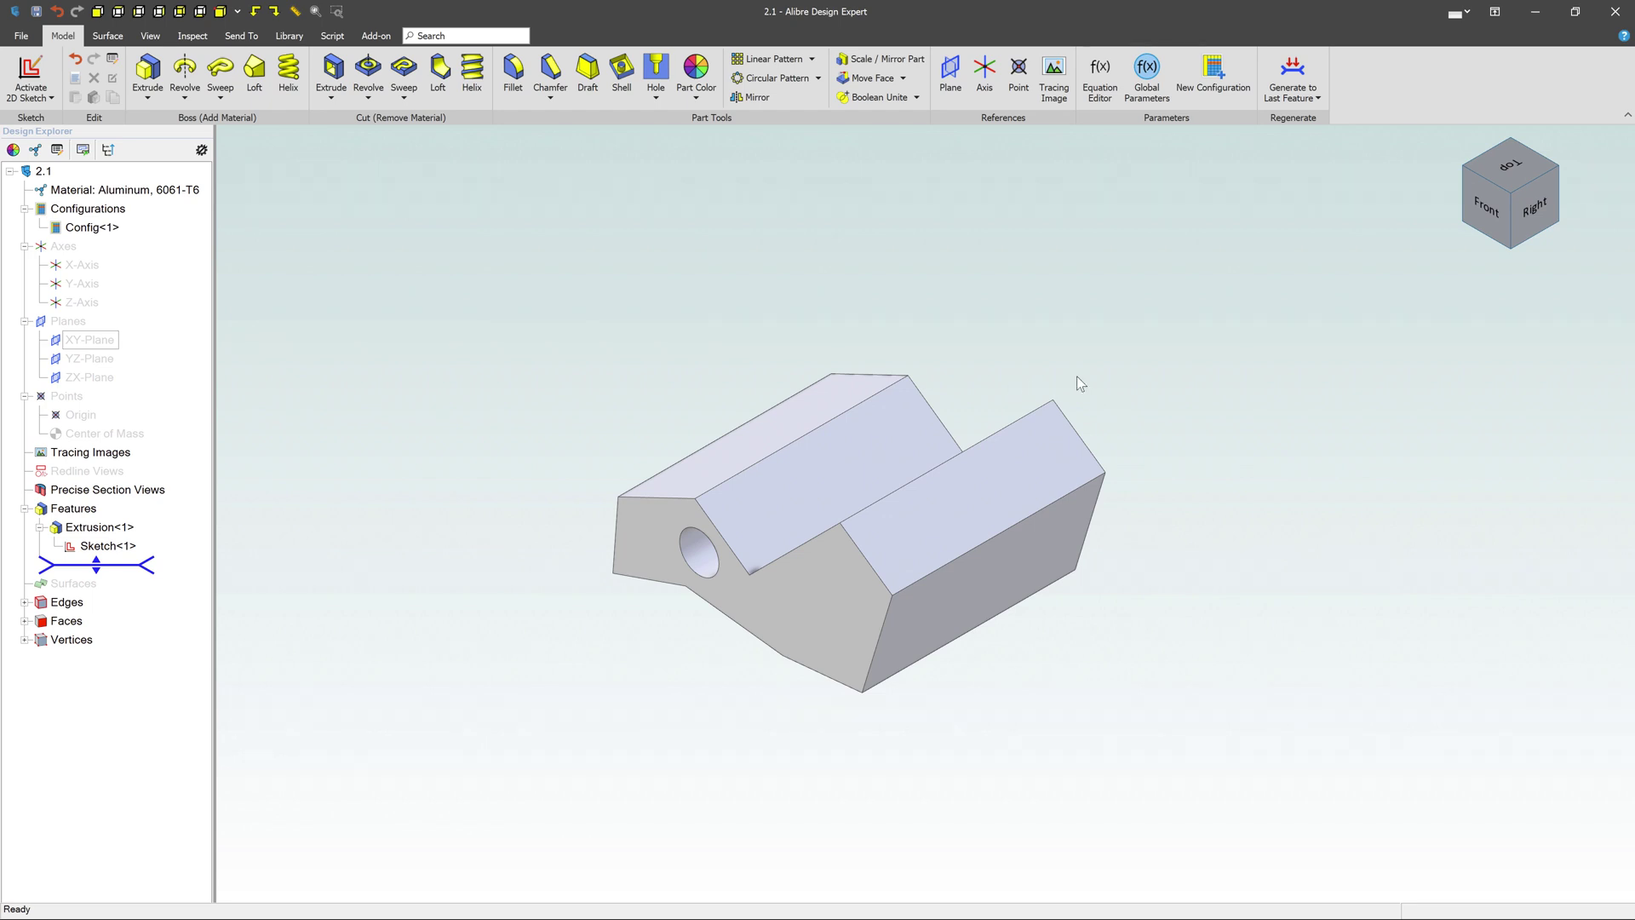
pyautogui.moveTo(1130, 368); pyautogui.dragTo(1077, 413, button='middle')
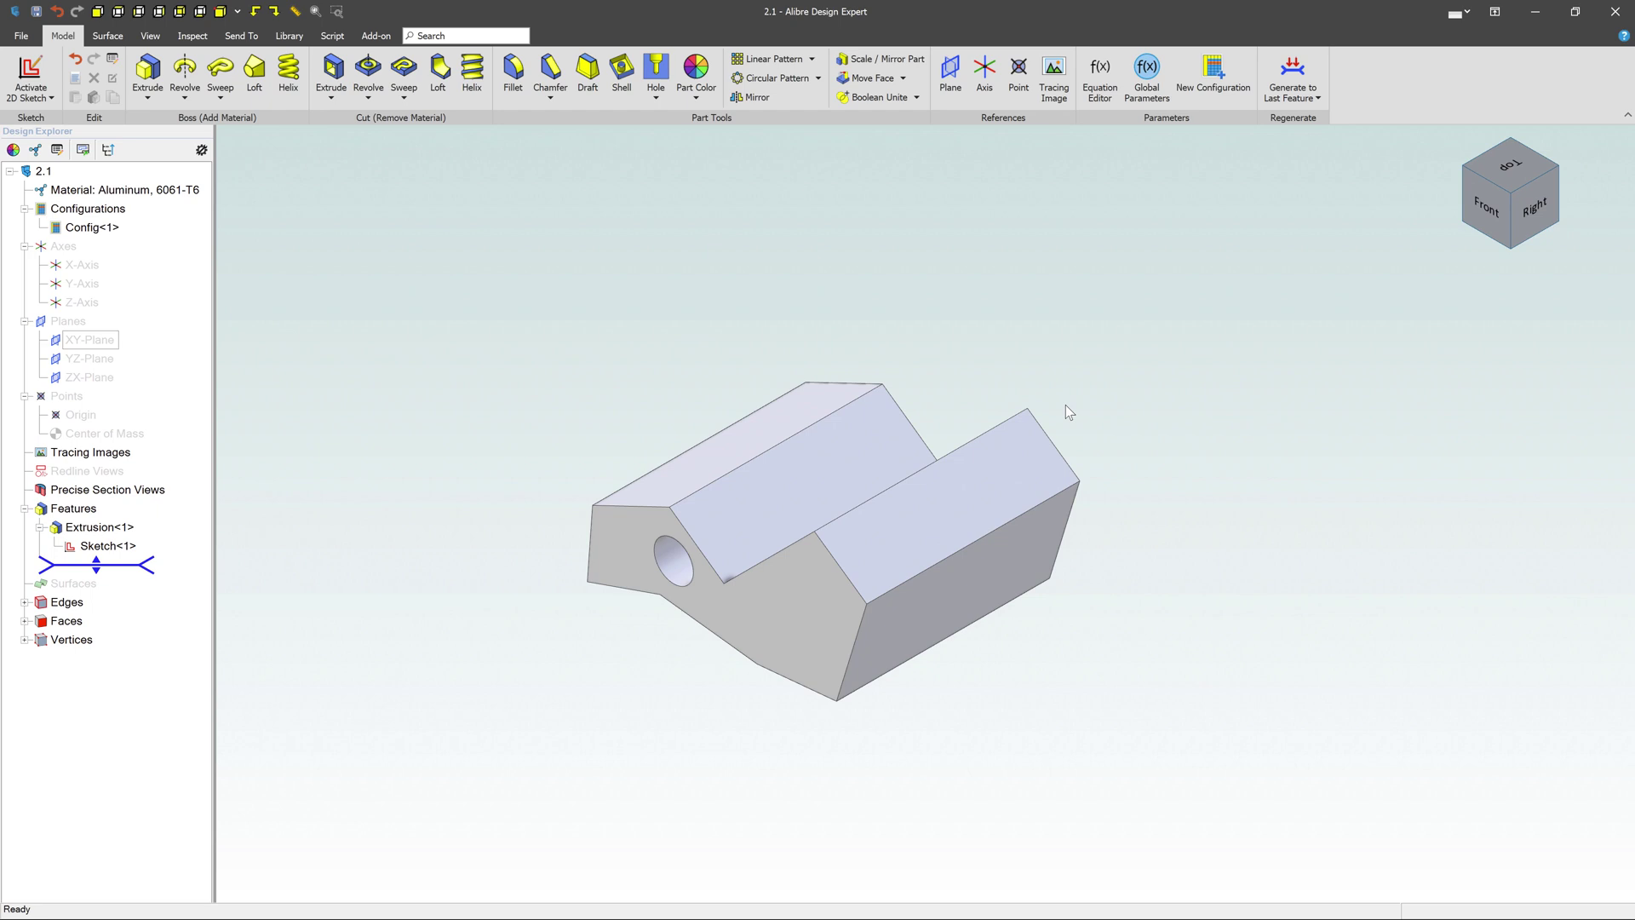
pyautogui.moveTo(1078, 436); pyautogui.dragTo(867, 415, button='right')
pyautogui.scroll(5, 826, 511)
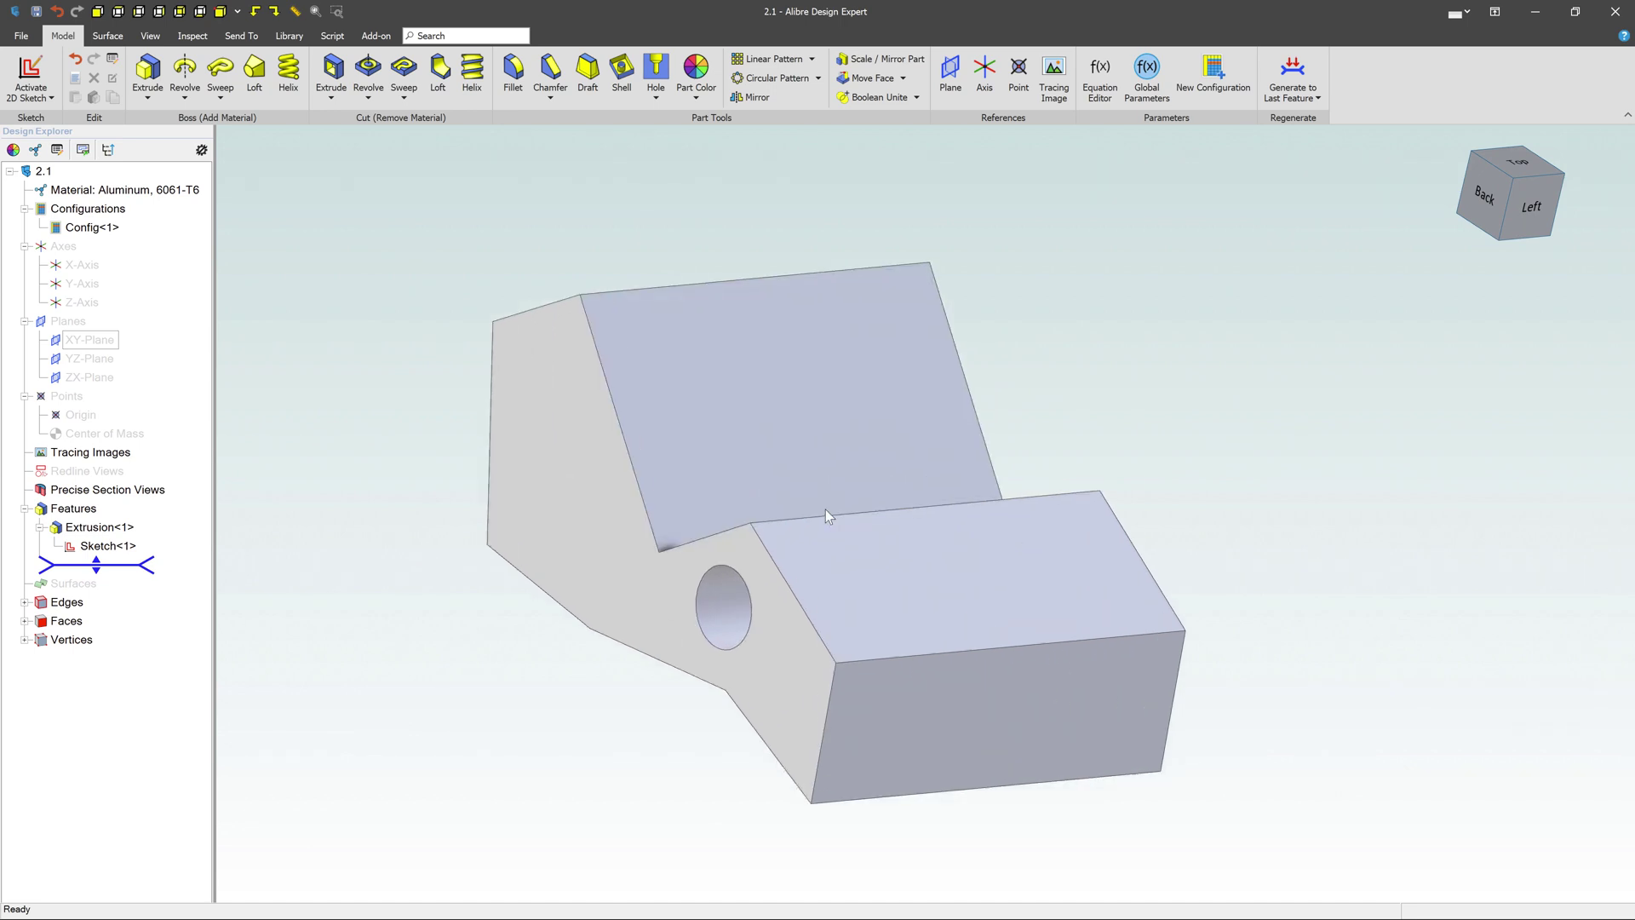
pyautogui.scroll(-2, 1380, 418)
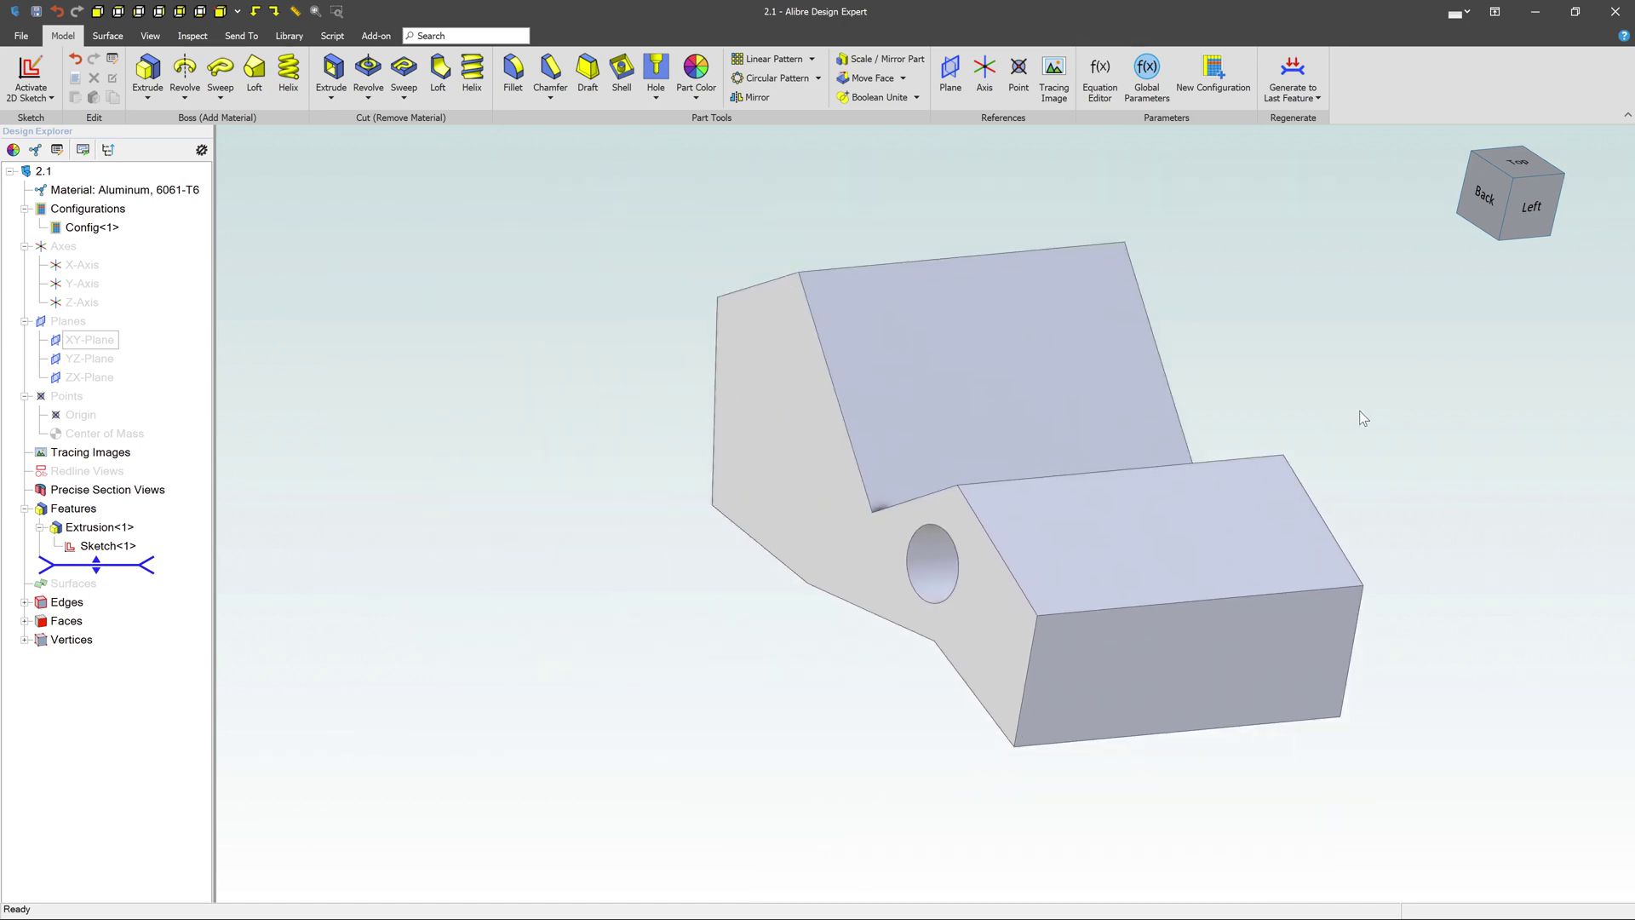